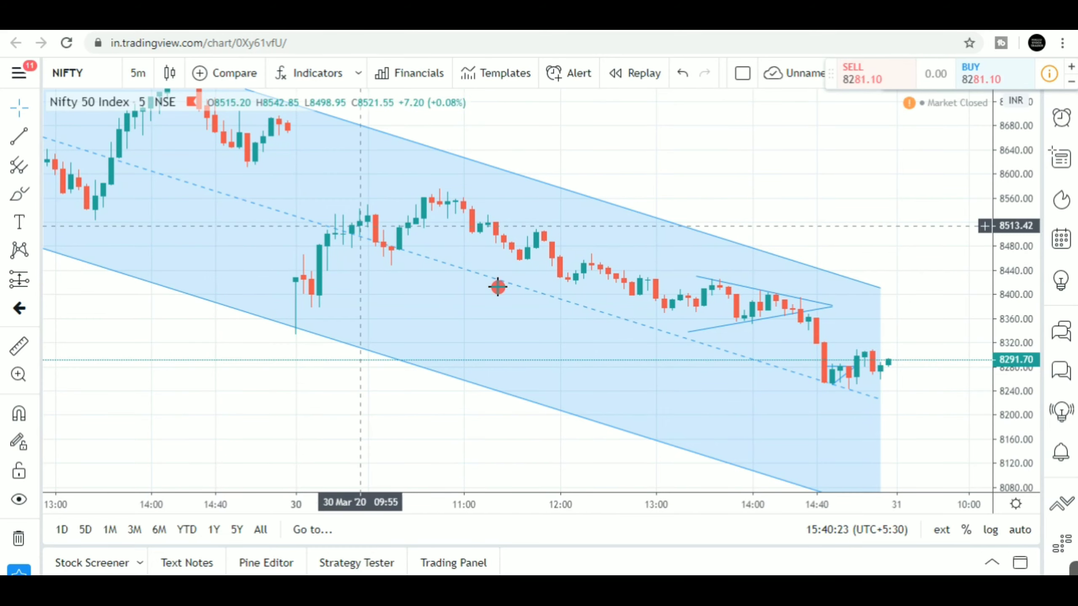
scroll(808, 185, down, 2)
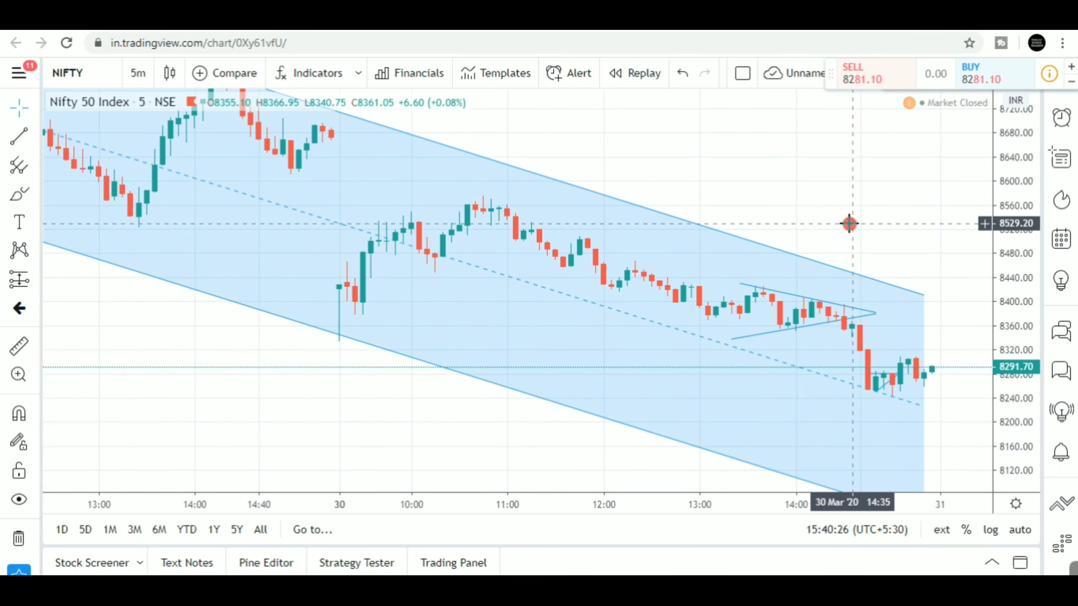
scroll(843, 222, up, 1)
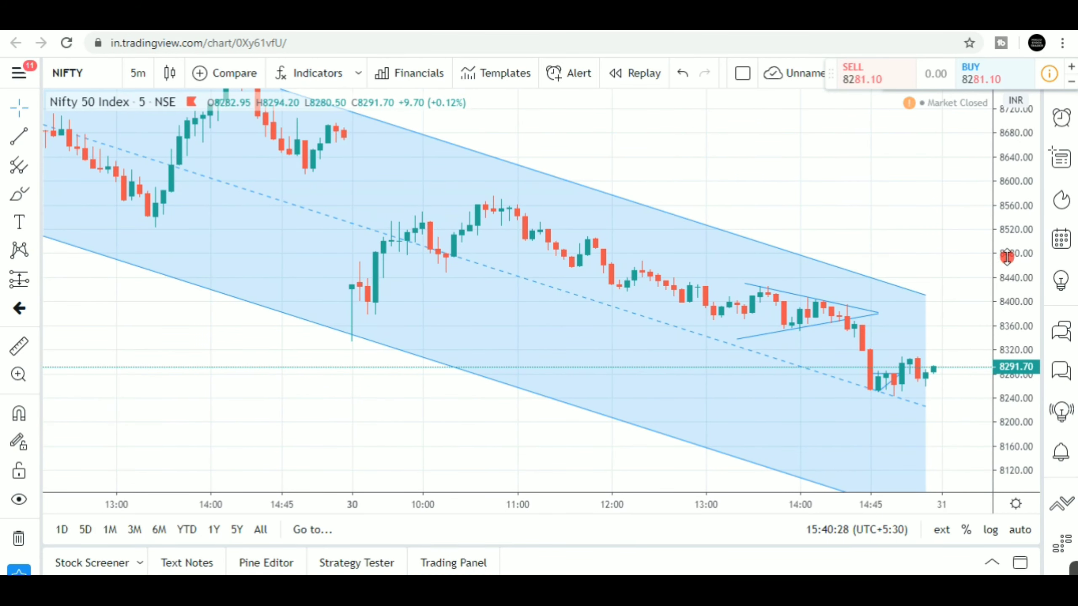
scroll(908, 286, up, 1)
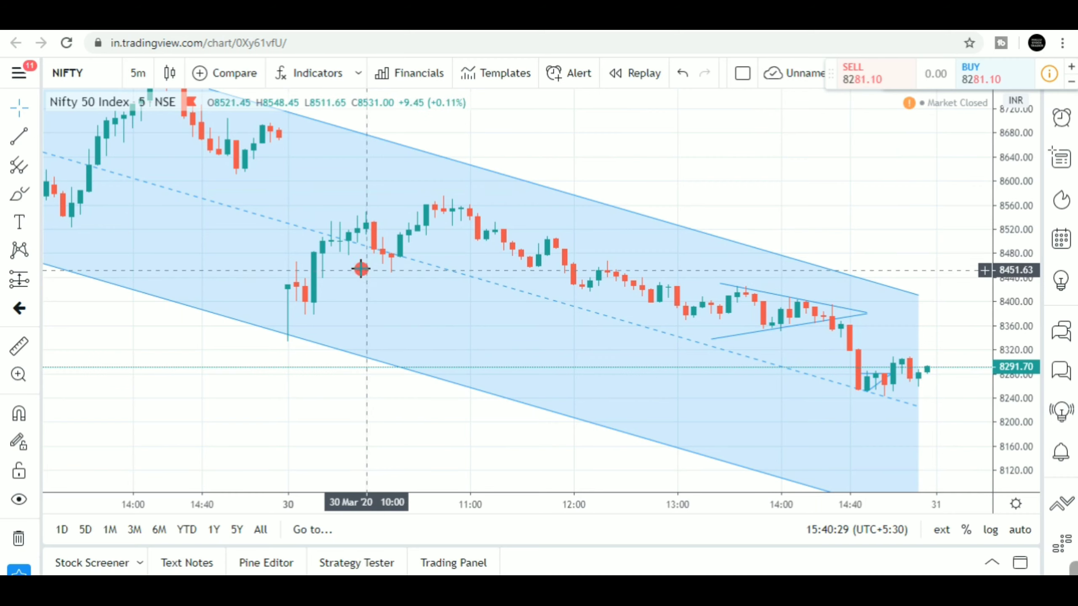
Draw a rising trend line along the 24 and 25 March lows, from about 7,452 on 23 March to about 8,647 on 30 March
scroll(932, 188, down, 3)
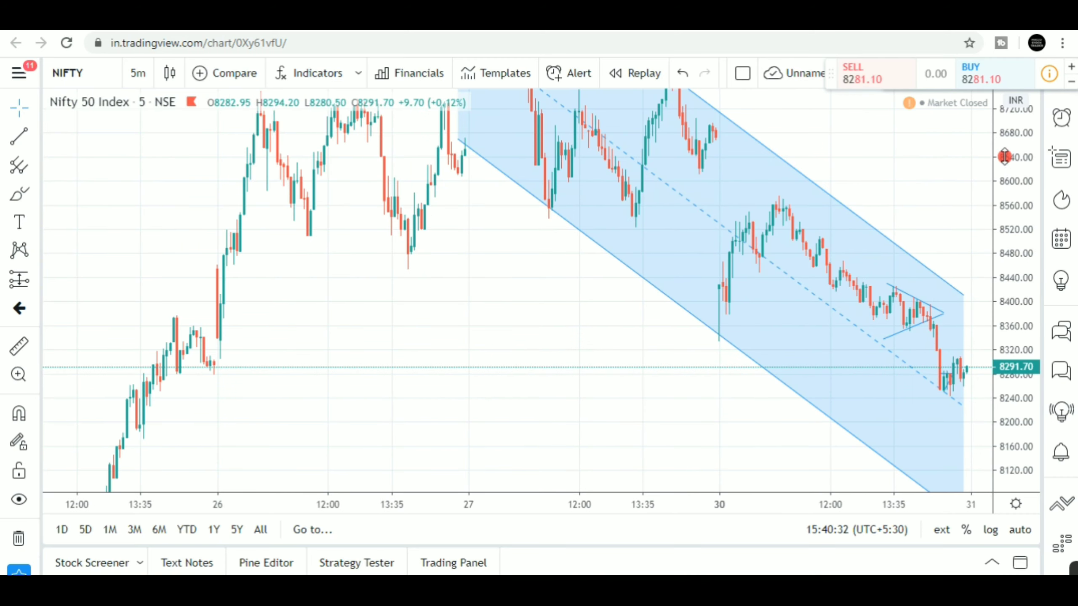
drag(1012, 165, 1011, 326)
scroll(636, 404, down, 3)
drag(612, 410, 595, 293)
drag(1011, 181, 1008, 329)
scroll(890, 303, down, 3)
drag(758, 340, 665, 368)
click(20, 138)
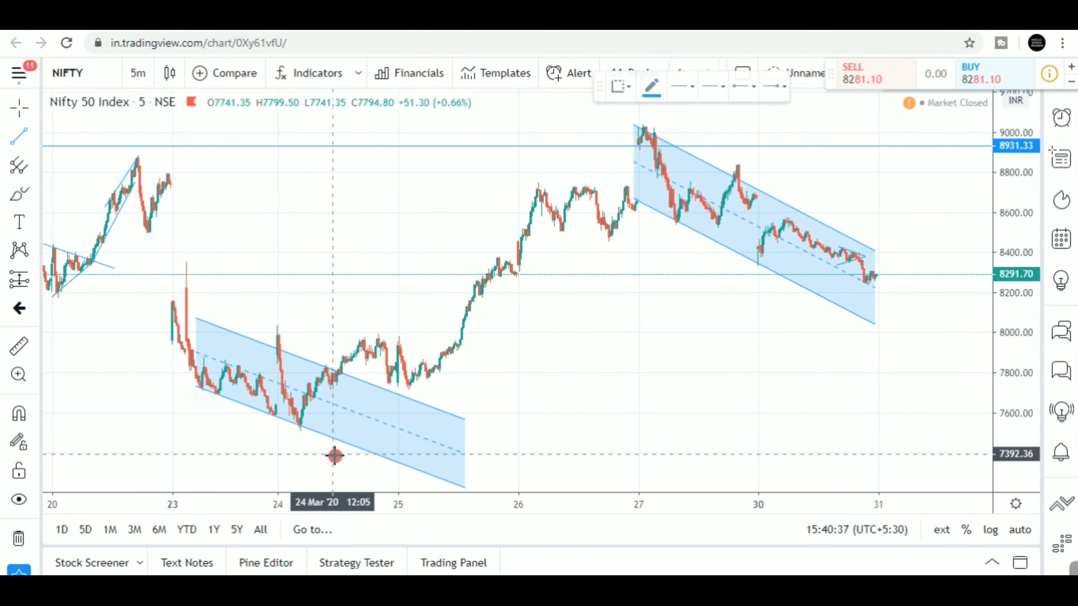
click(299, 425)
click(531, 341)
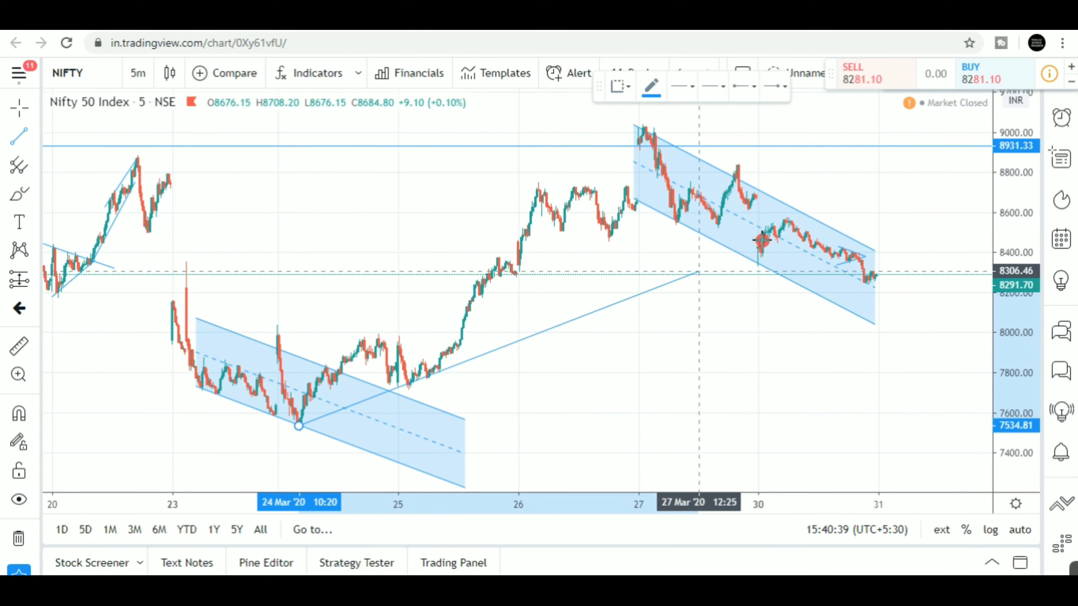
drag(822, 205, 826, 203)
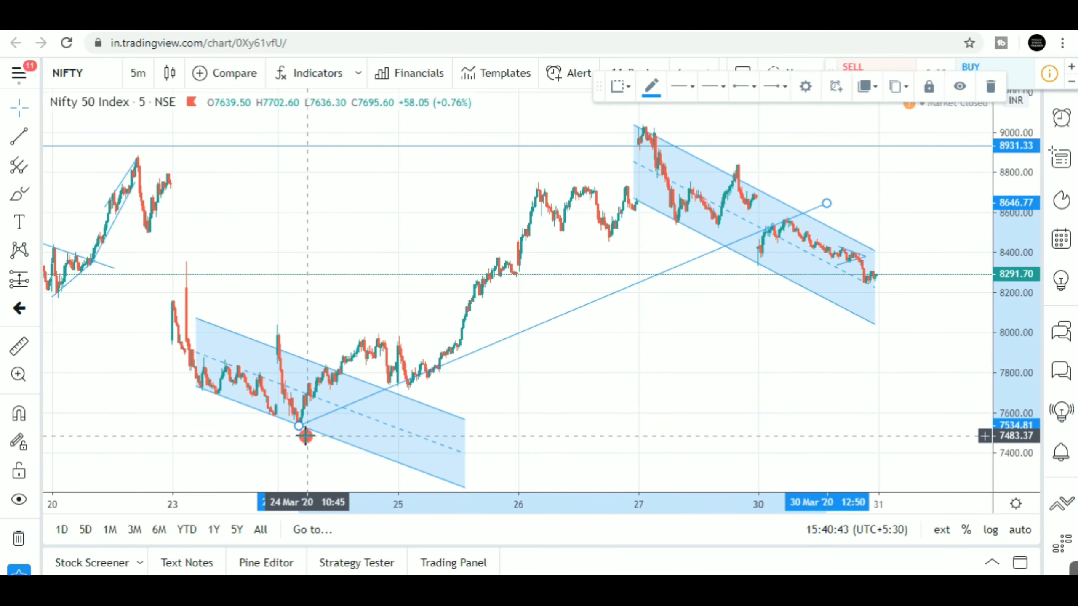
drag(299, 426, 276, 442)
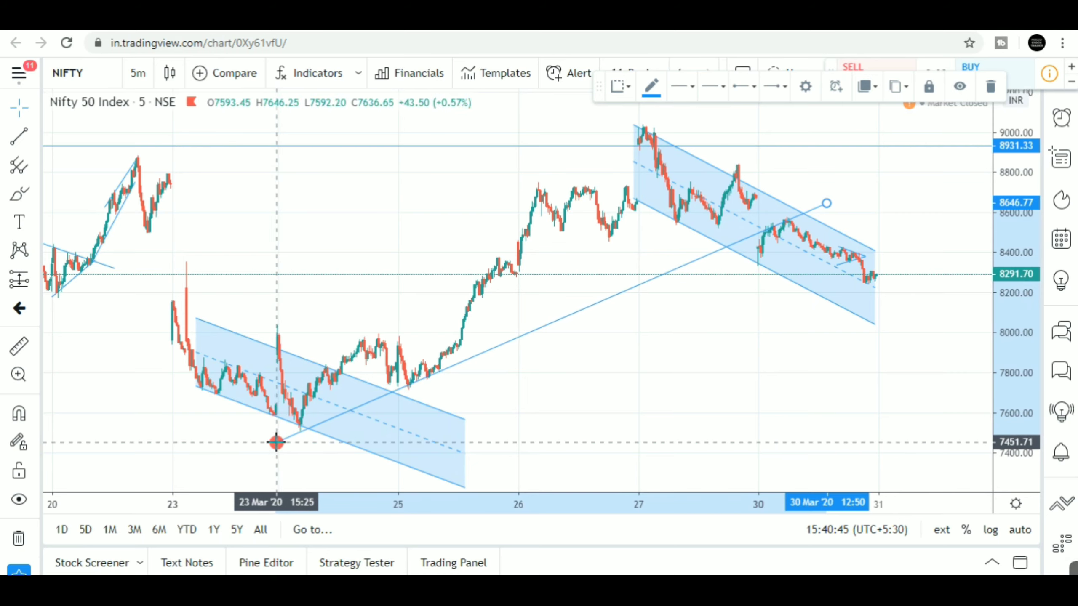
Examine how the 30 March morning candles react where they meet the rising trend line inside the descending channel
drag(1013, 327, 1013, 92)
drag(701, 375, 661, 399)
scroll(724, 356, up, 8)
drag(440, 346, 669, 427)
drag(592, 386, 632, 416)
scroll(696, 306, up, 4)
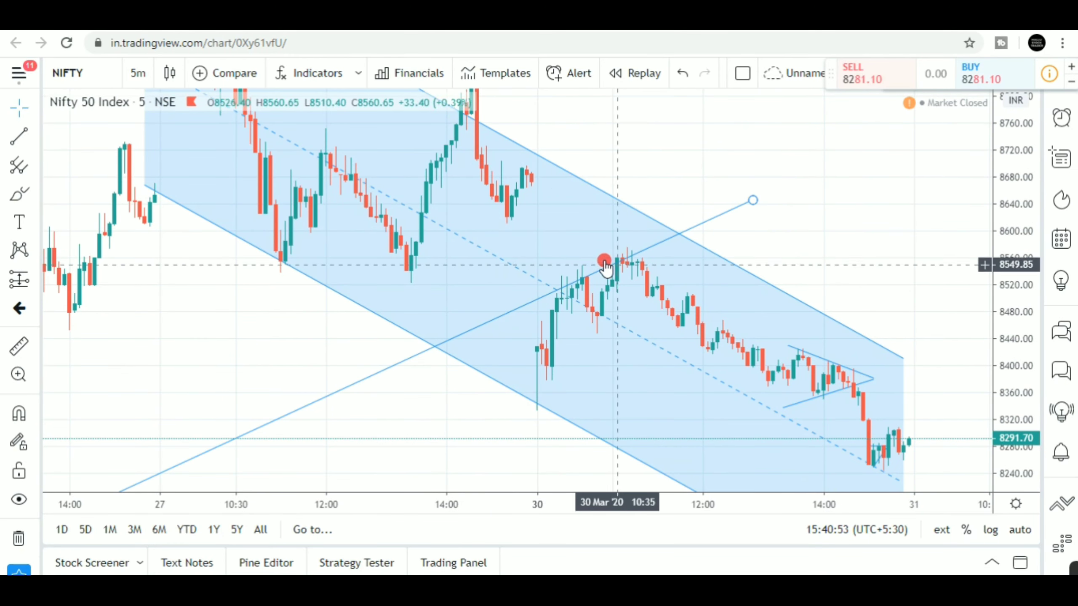
scroll(498, 305, up, 3)
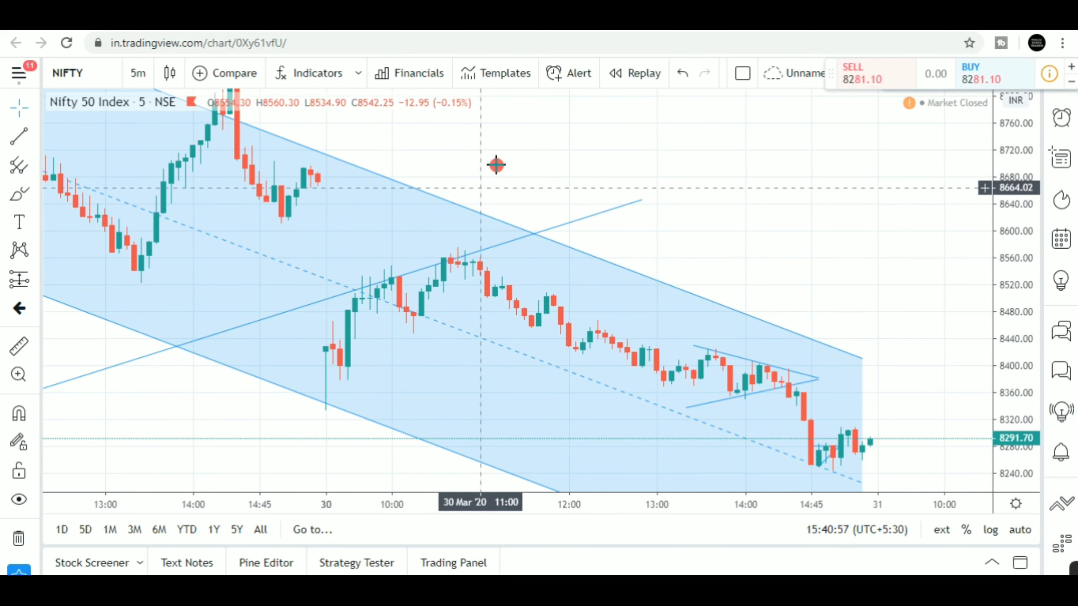
drag(486, 173, 673, 180)
scroll(356, 352, up, 2)
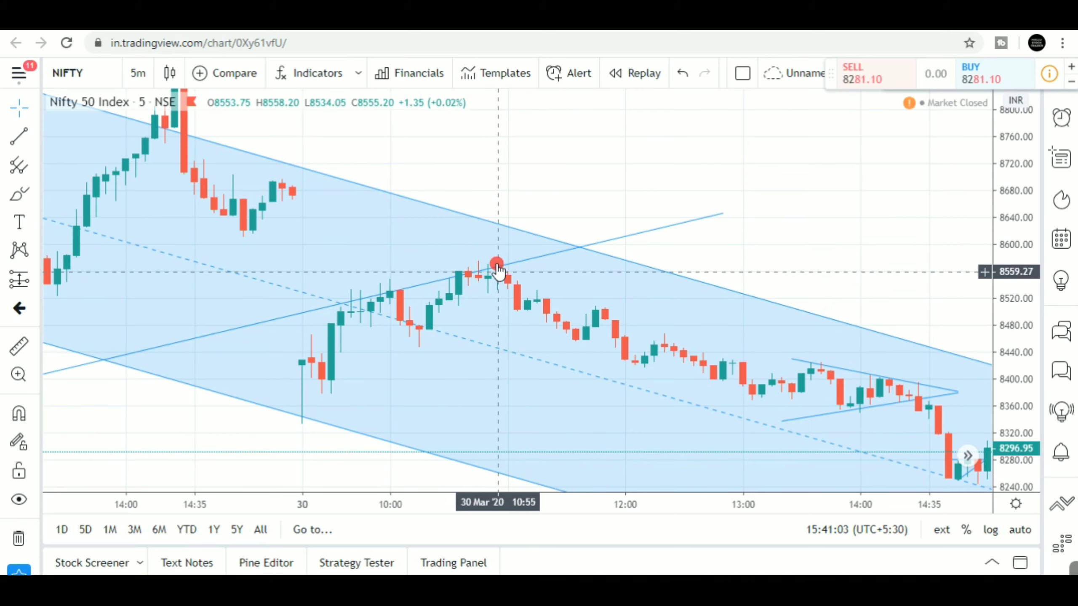
drag(1025, 296, 1018, 192)
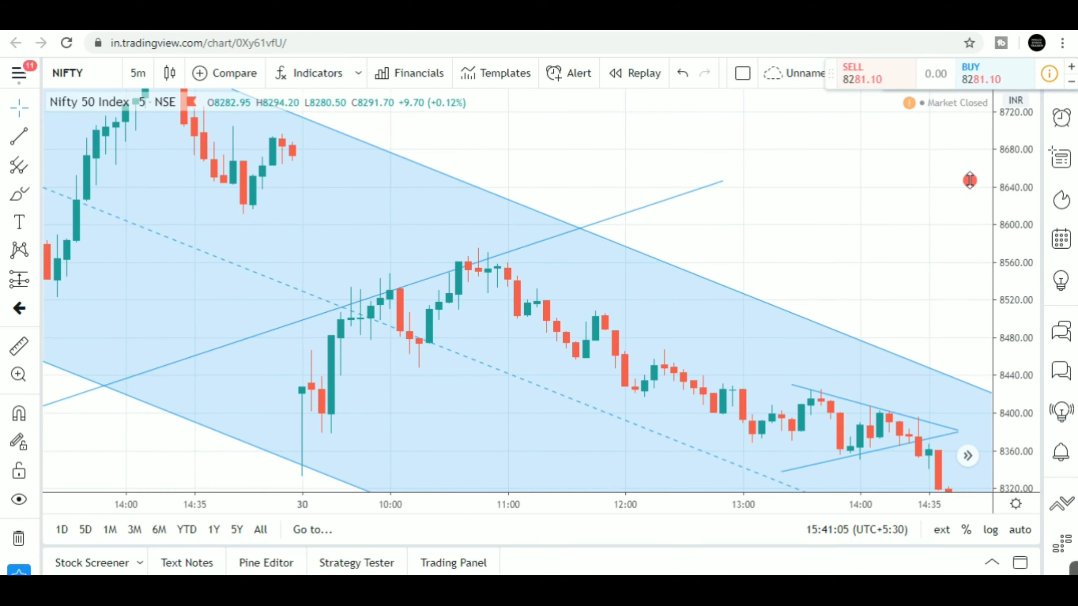
Examine the converging trend lines around the 30 March afternoon candles on the 5-minute chart
drag(768, 266, 755, 112)
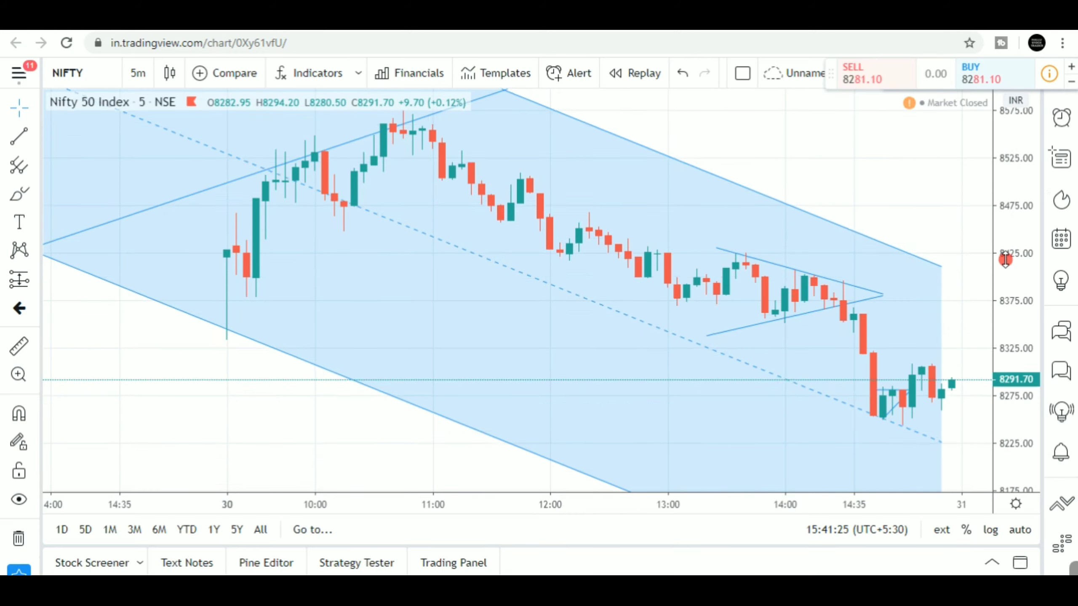
drag(1005, 281, 928, 234)
scroll(854, 312, up, 2)
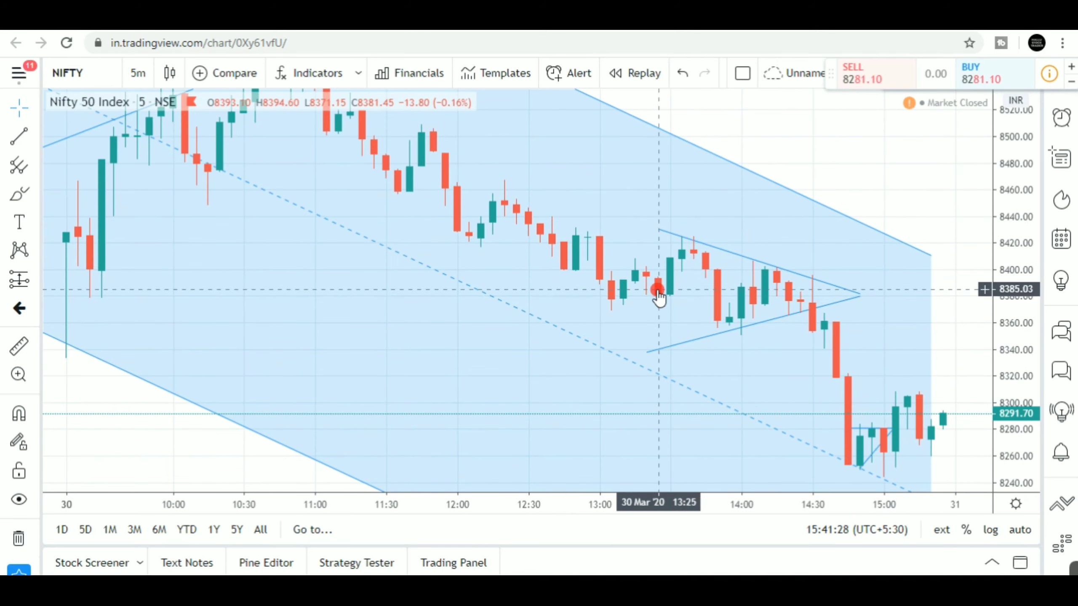
scroll(651, 295, up, 1)
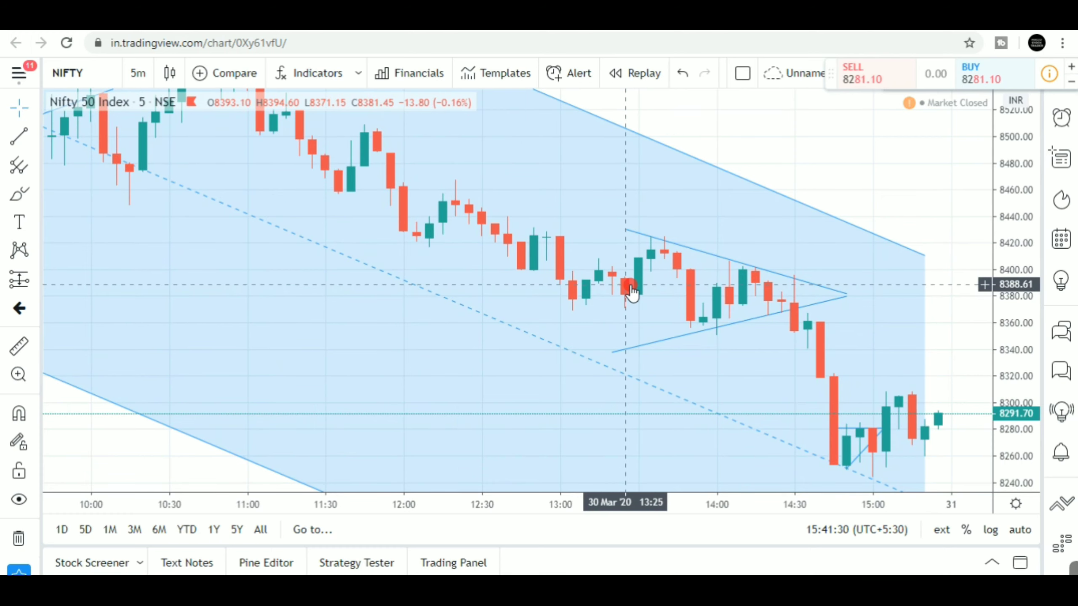
scroll(637, 302, up, 1)
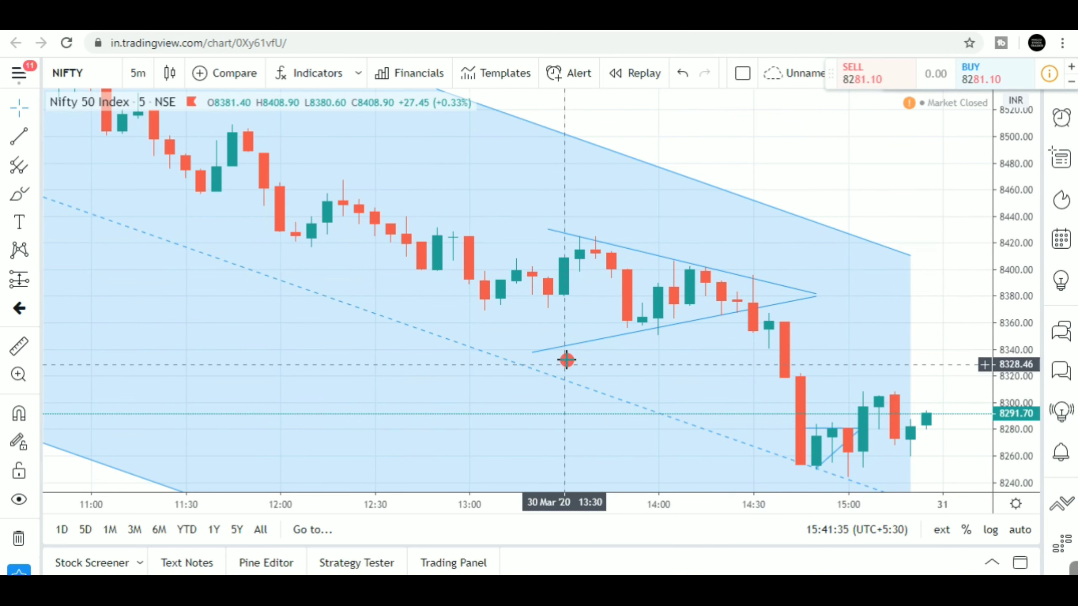
drag(1011, 335, 1017, 259)
scroll(813, 255, up, 1)
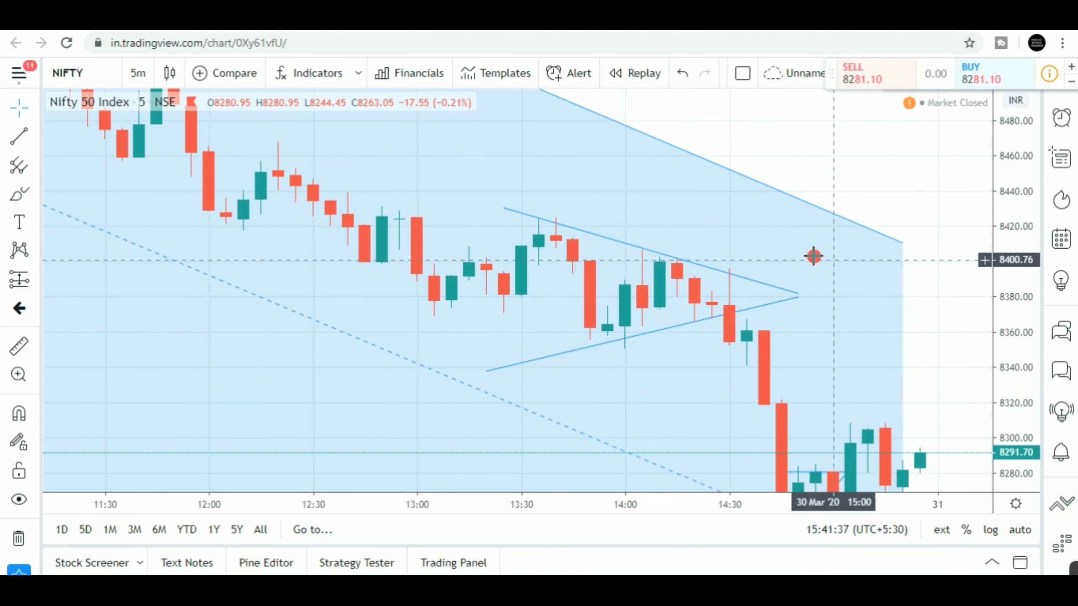
Switch the Nifty 50 chart to the 1-minute interval
click(138, 74)
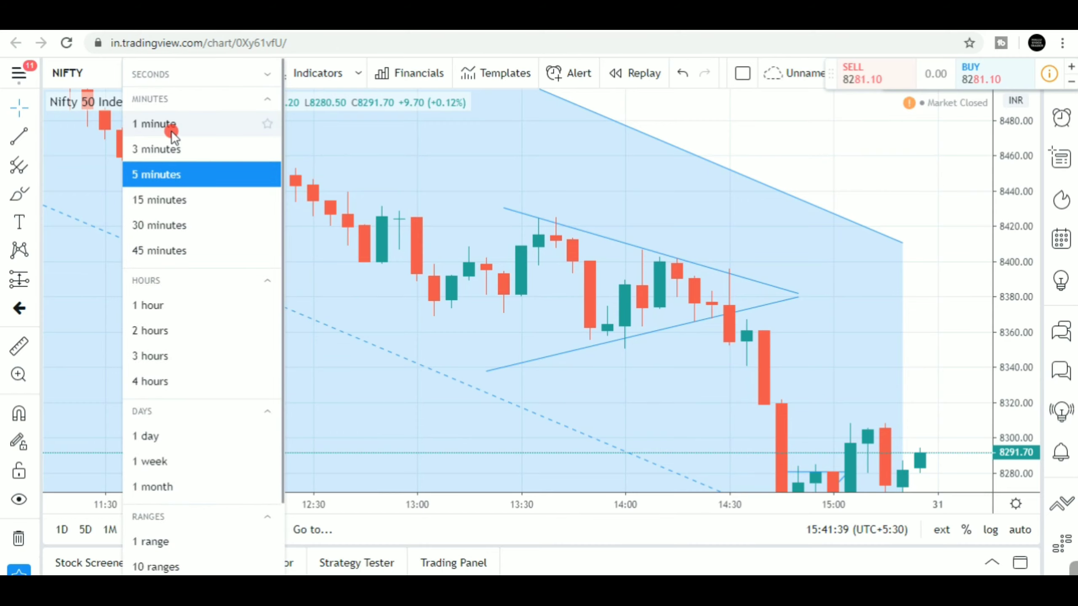
click(171, 131)
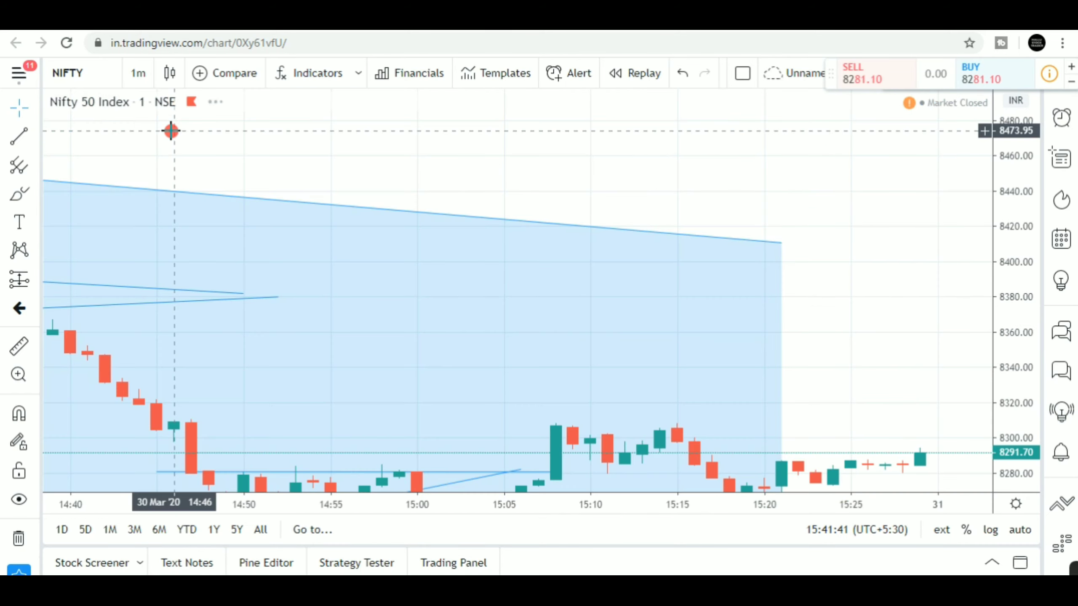
drag(825, 386, 907, 203)
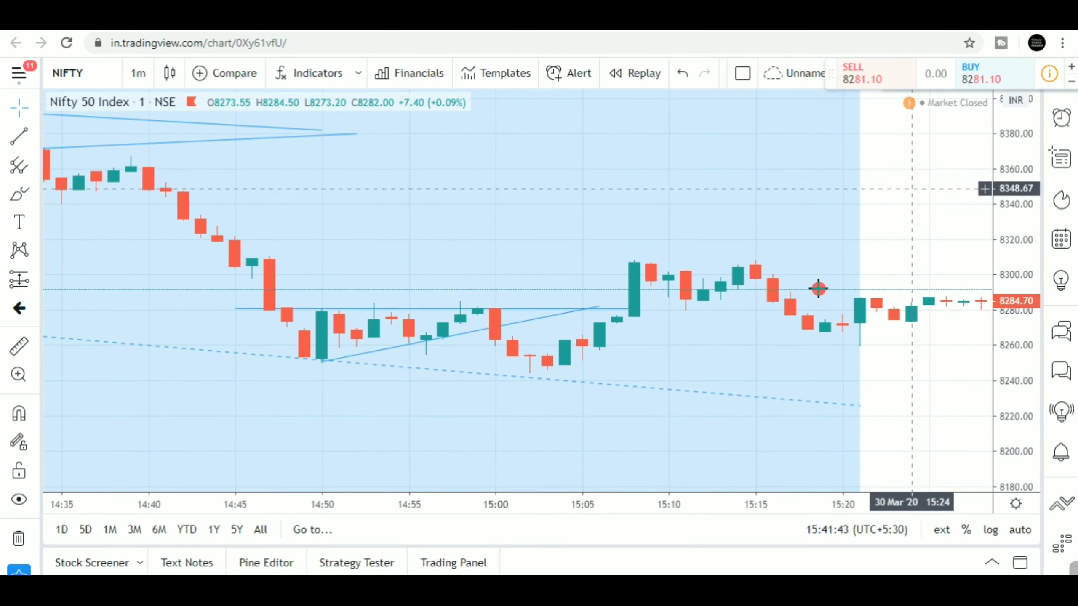
Examine the afternoon triangle's touch points and the price move out of its lower line on the 1-minute chart
scroll(313, 337, down, 6)
drag(654, 187, 937, 341)
drag(445, 319, 574, 380)
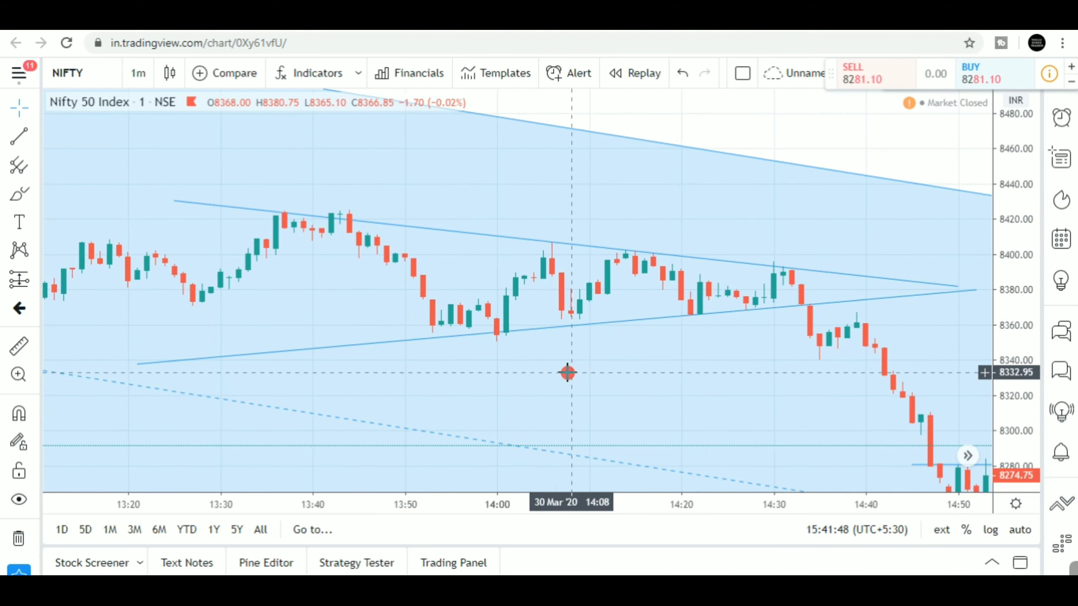
scroll(567, 372, down, 4)
drag(1015, 325, 967, 244)
drag(916, 215, 829, 241)
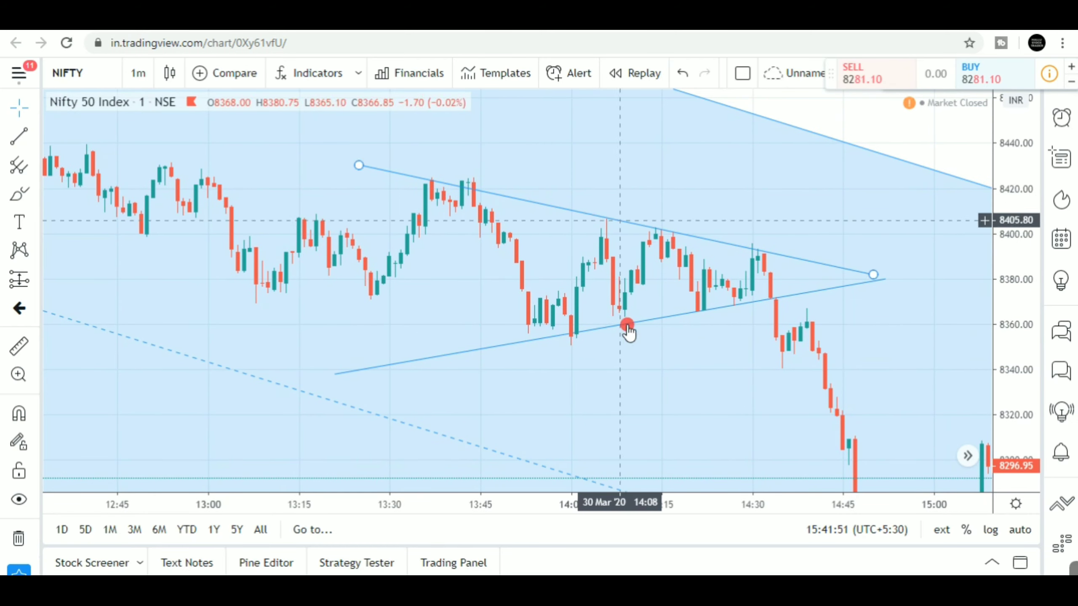
scroll(747, 297, up, 2)
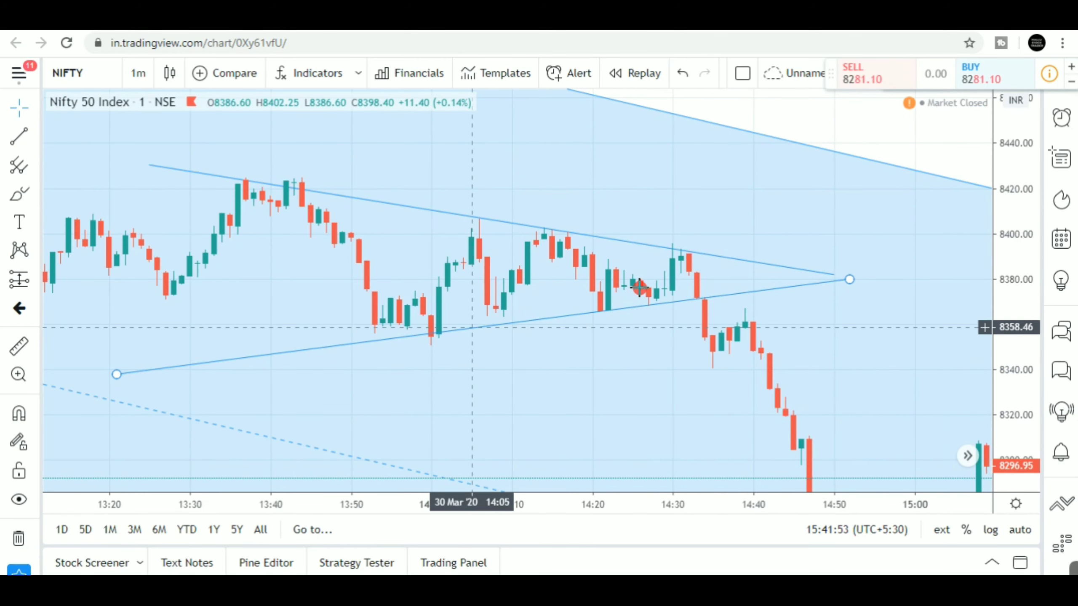
scroll(692, 285, up, 1)
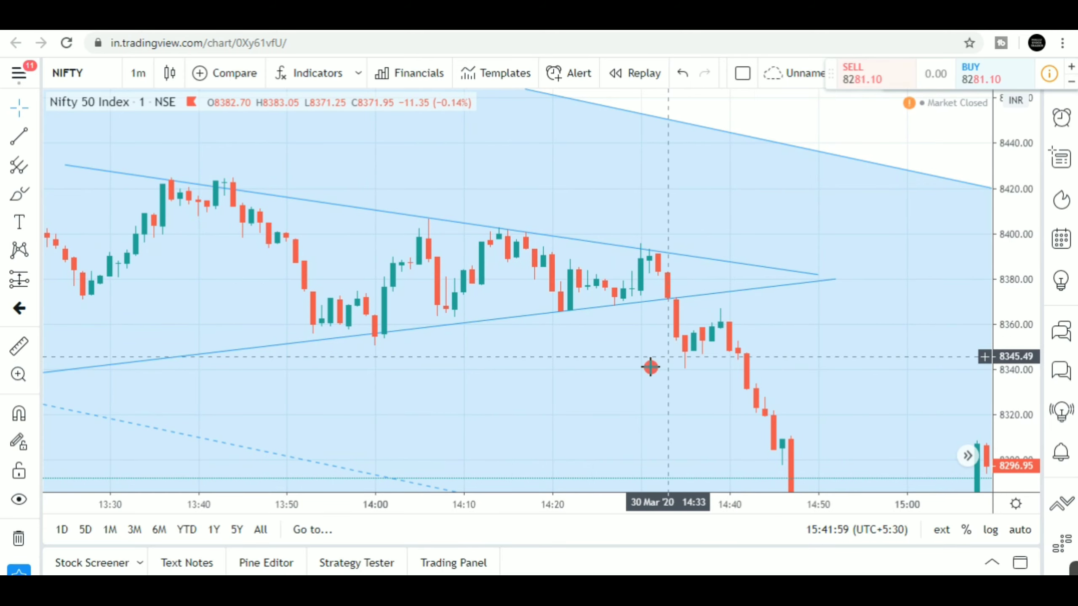
scroll(721, 330, up, 2)
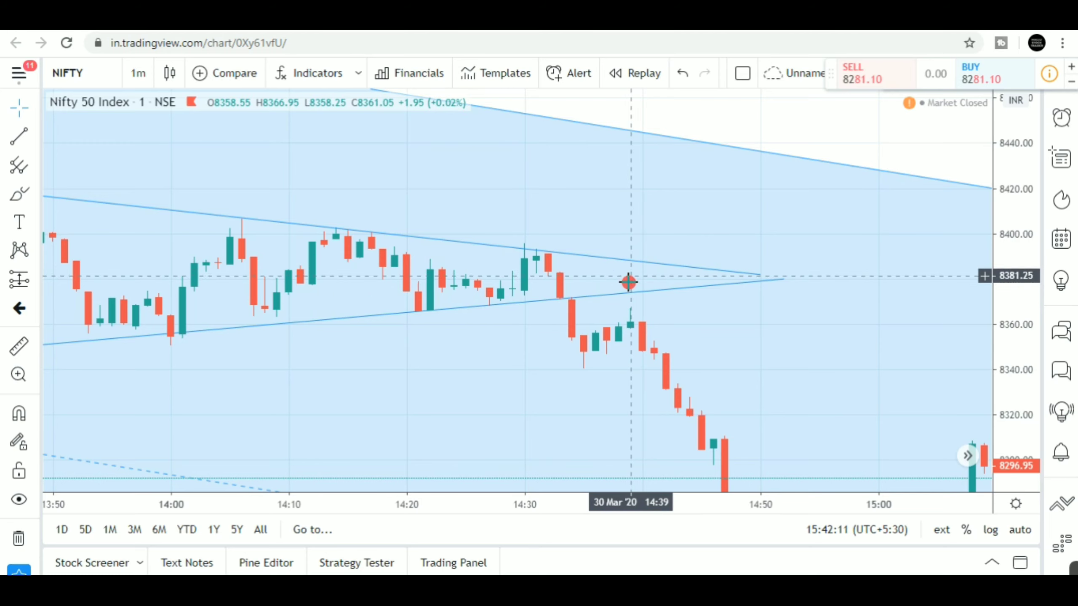
scroll(791, 332, down, 1)
scroll(791, 333, down, 1)
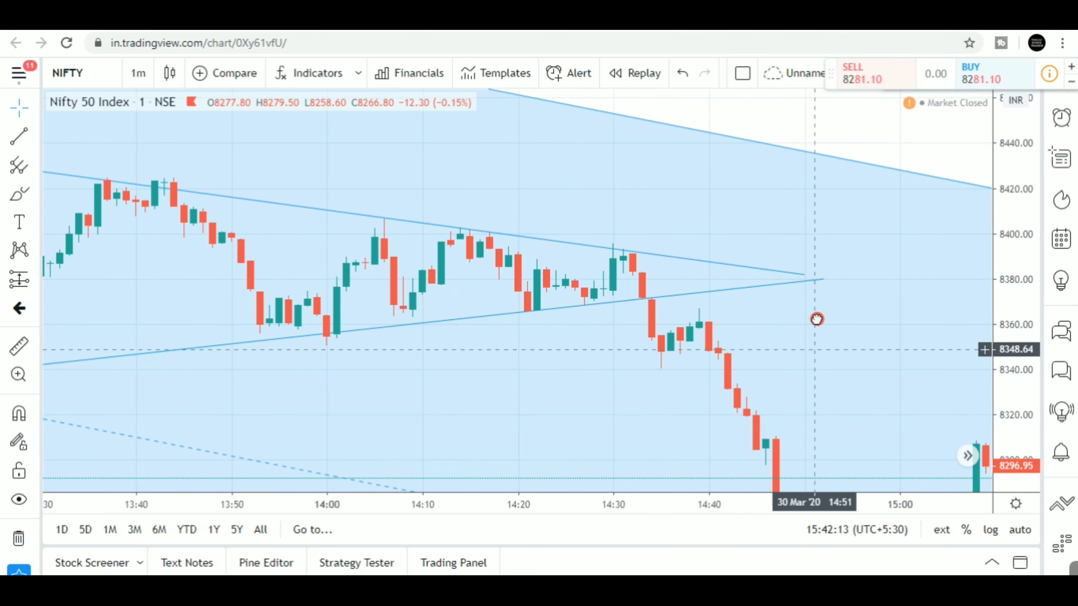
Examine the fall after the triangle and the small pattern drawn between about 14:48 and 15:08
drag(816, 344, 804, 253)
scroll(810, 295, up, 2)
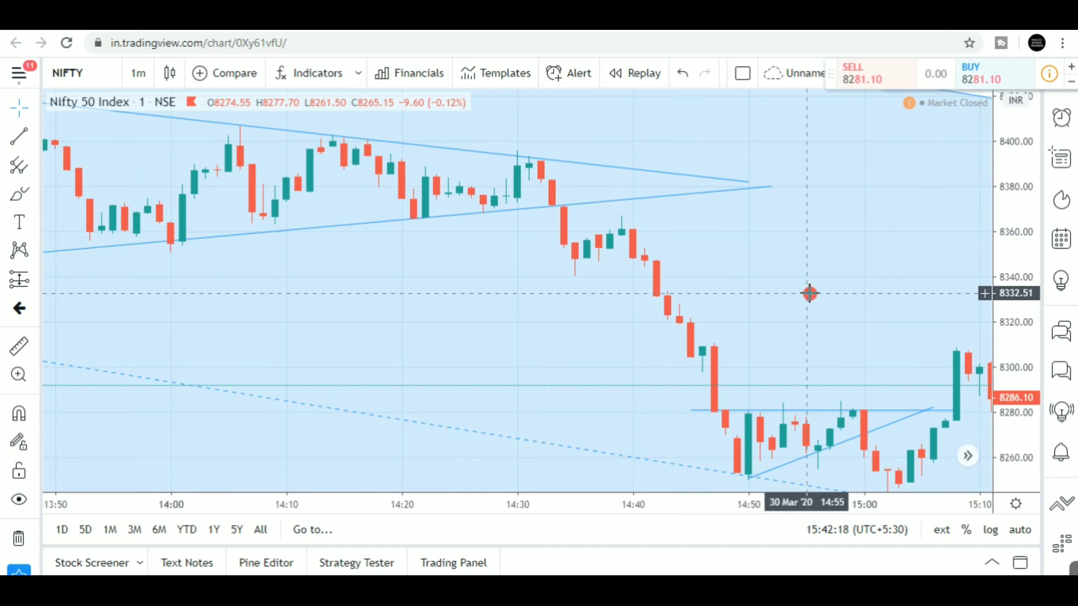
drag(1029, 259, 1028, 319)
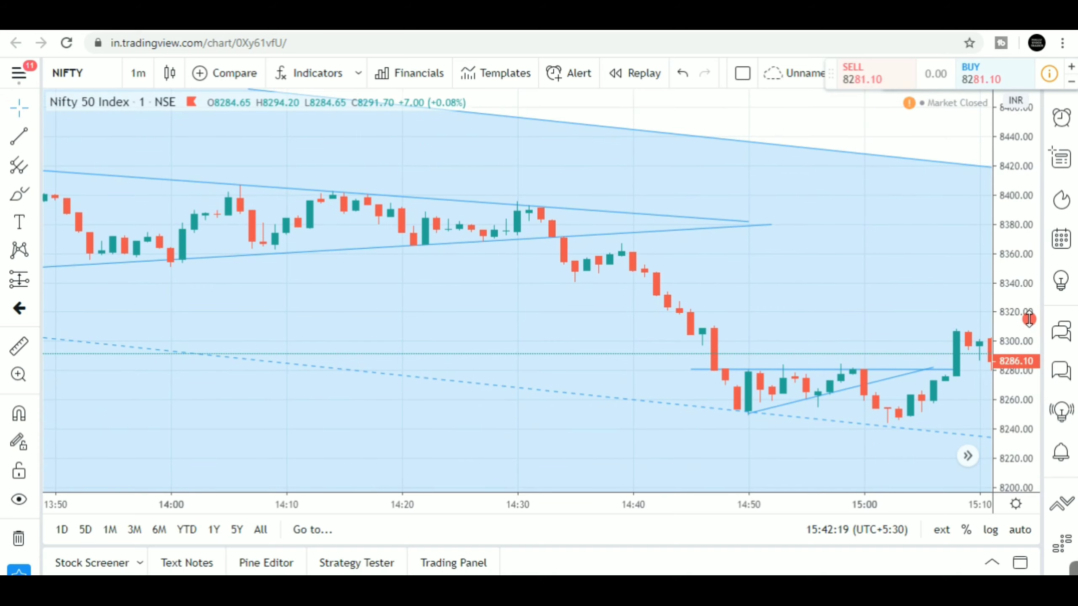
scroll(879, 282, down, 2)
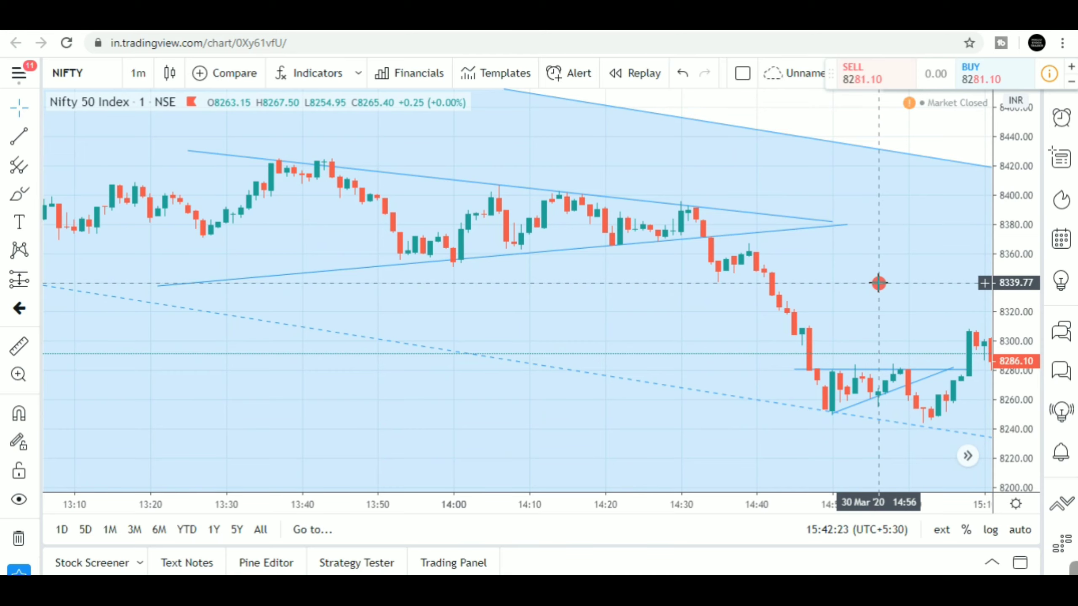
scroll(877, 293, down, 2)
scroll(901, 339, up, 2)
scroll(894, 328, up, 1)
drag(893, 327, 874, 259)
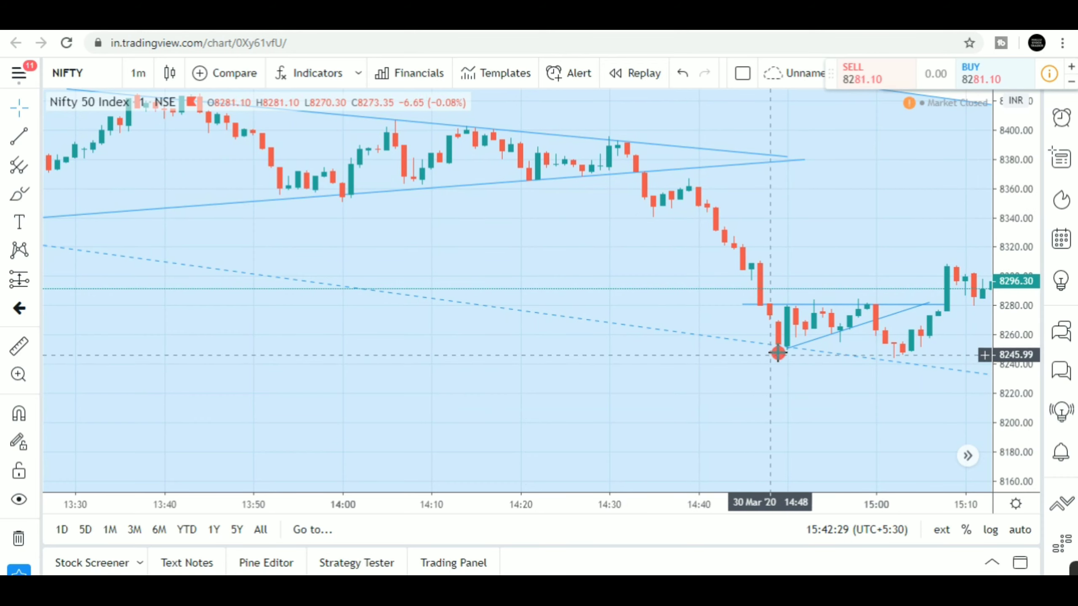
Compare the lows around 14:50 with the dashed midline of the descending channel
scroll(638, 308, down, 4)
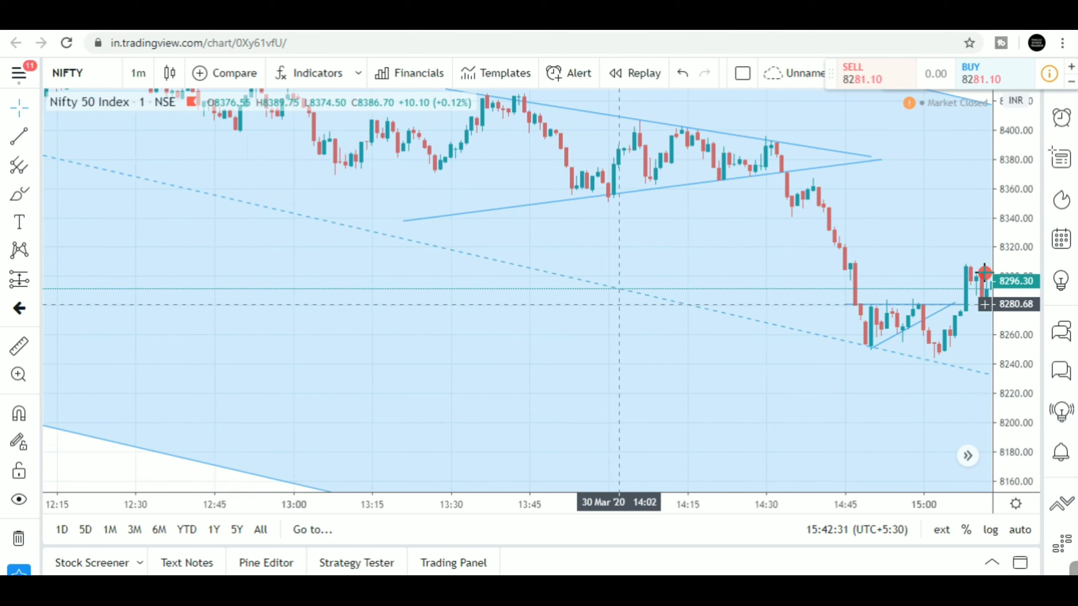
drag(1025, 320, 1026, 344)
scroll(813, 327, down, 3)
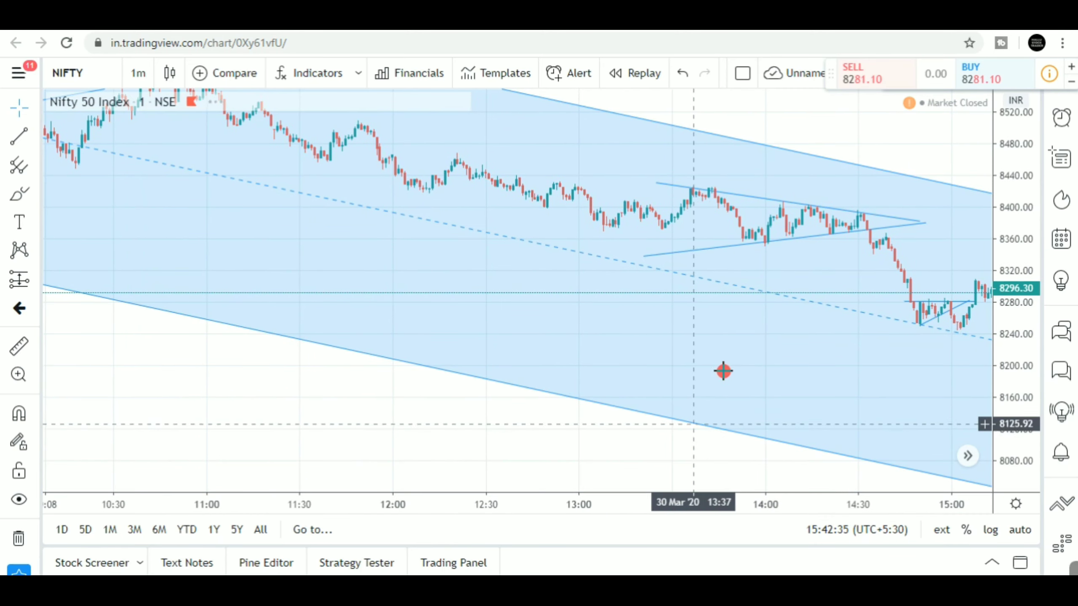
scroll(866, 373, up, 4)
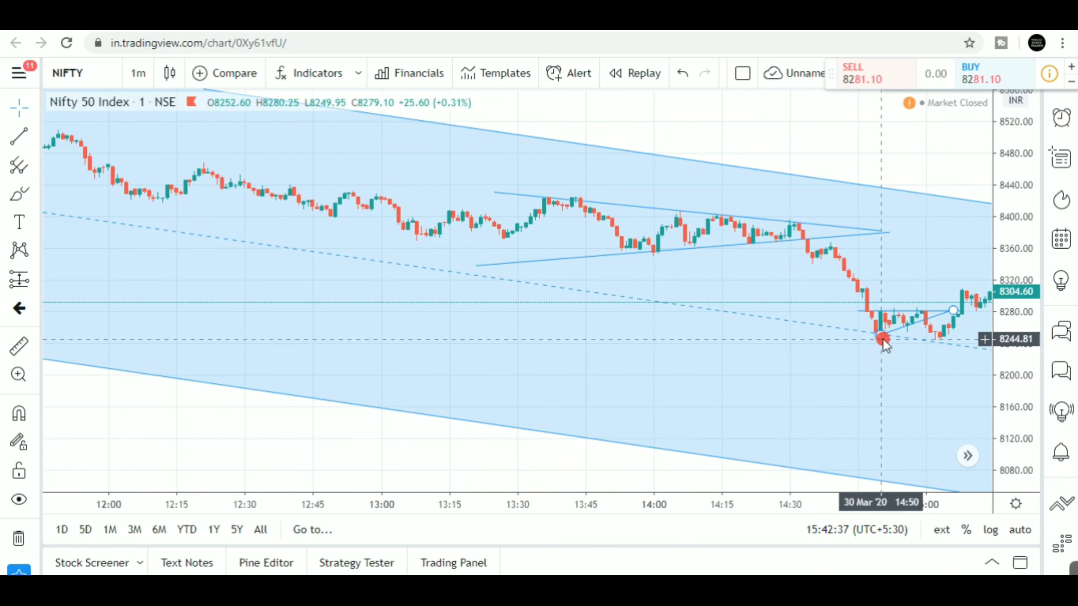
drag(1020, 335, 1009, 213)
scroll(883, 380, up, 3)
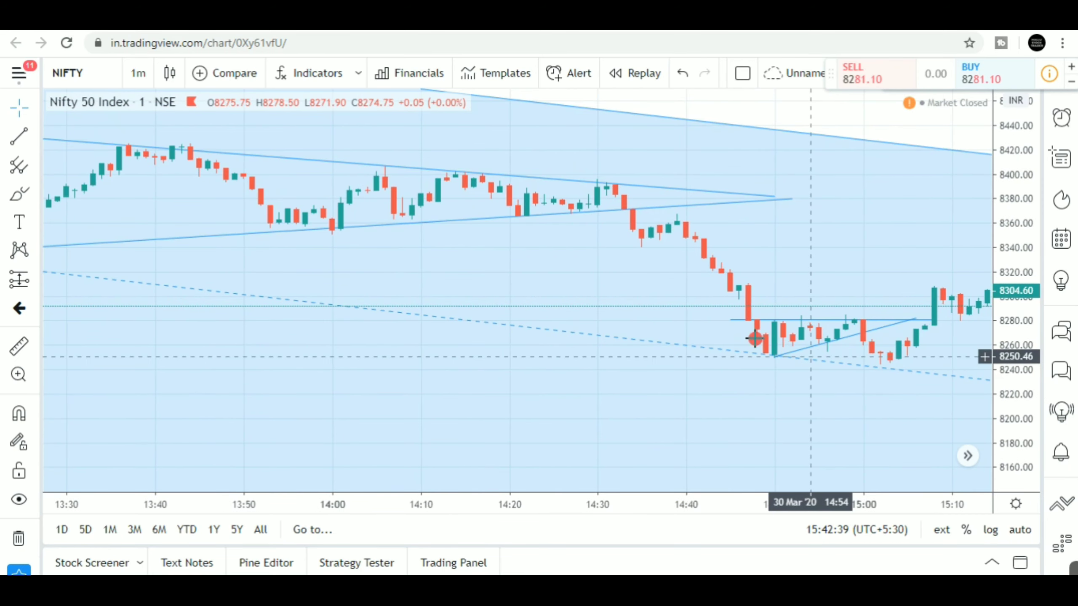
click(754, 363)
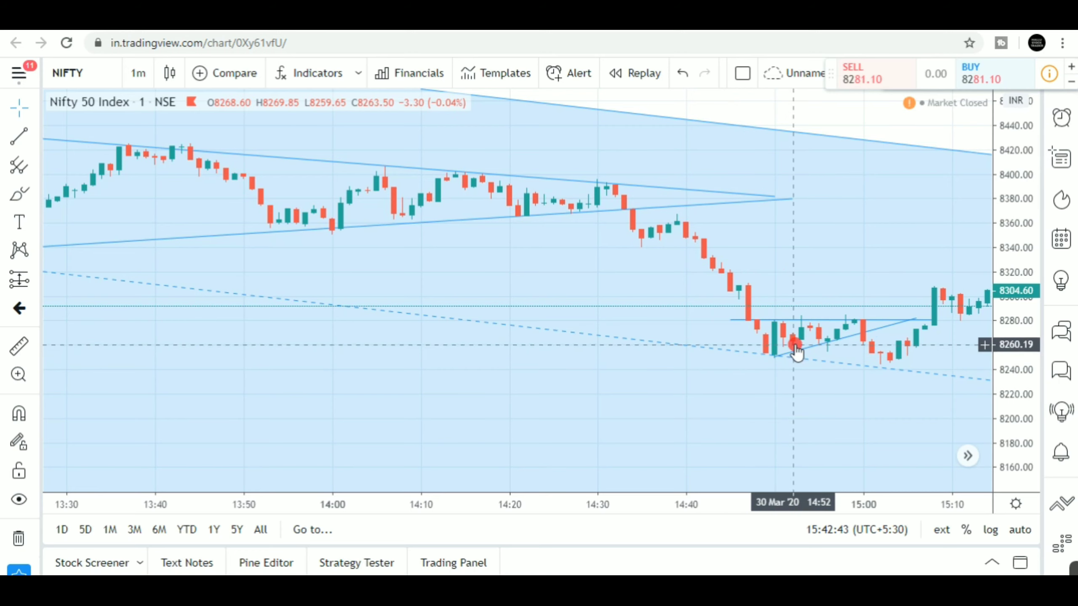
Examine the Nifty 50 fall after 14:40, and switch to Zerodha Kite to review the day's positions and their profit and loss
scroll(655, 282, up, 2)
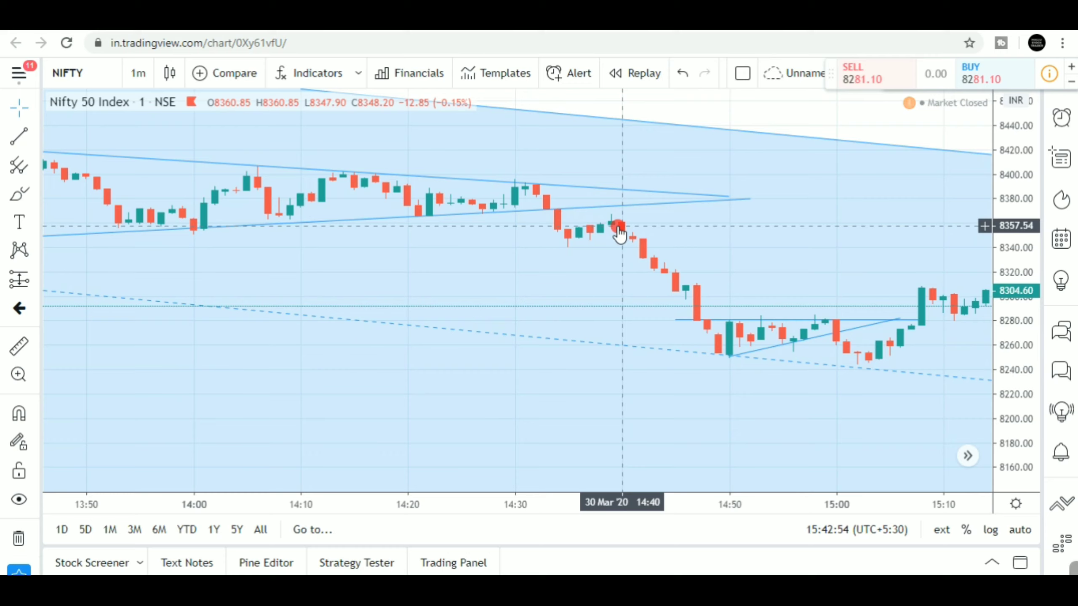
drag(1014, 222, 1014, 204)
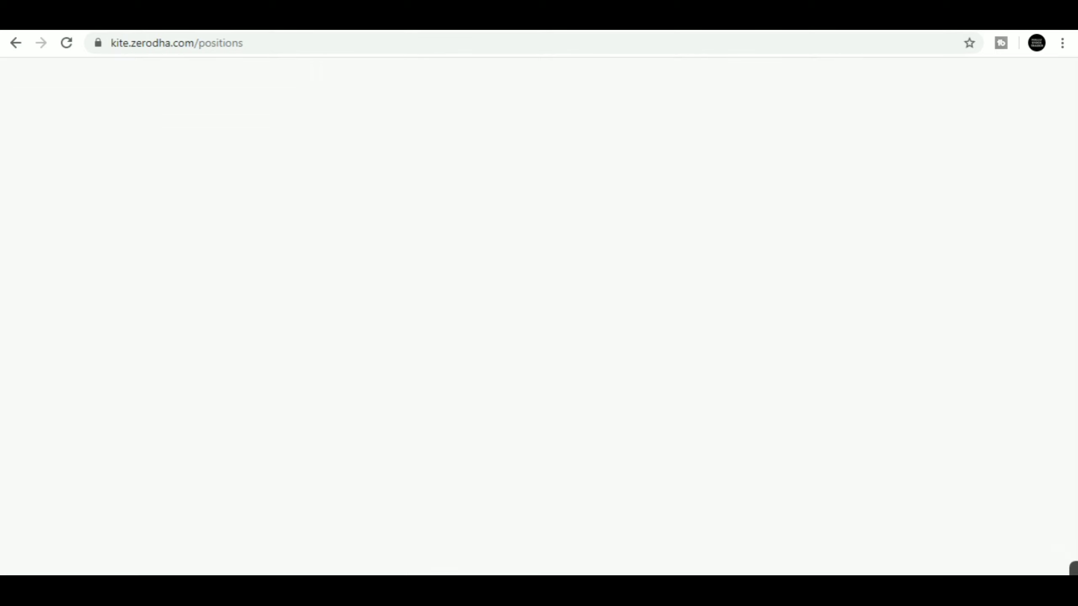
click(487, 145)
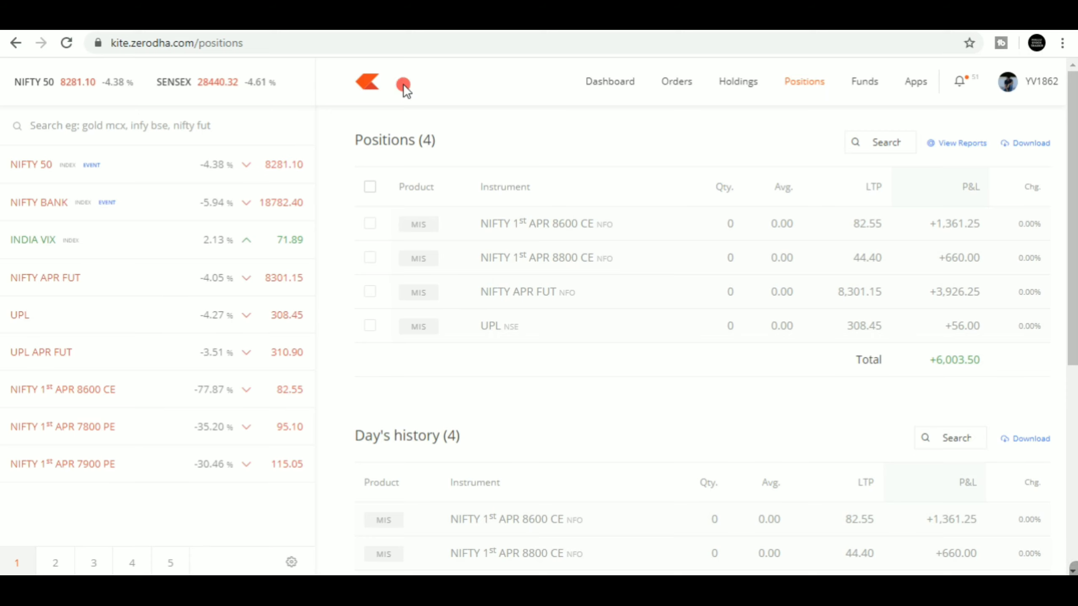
key(ctrl+Tab)
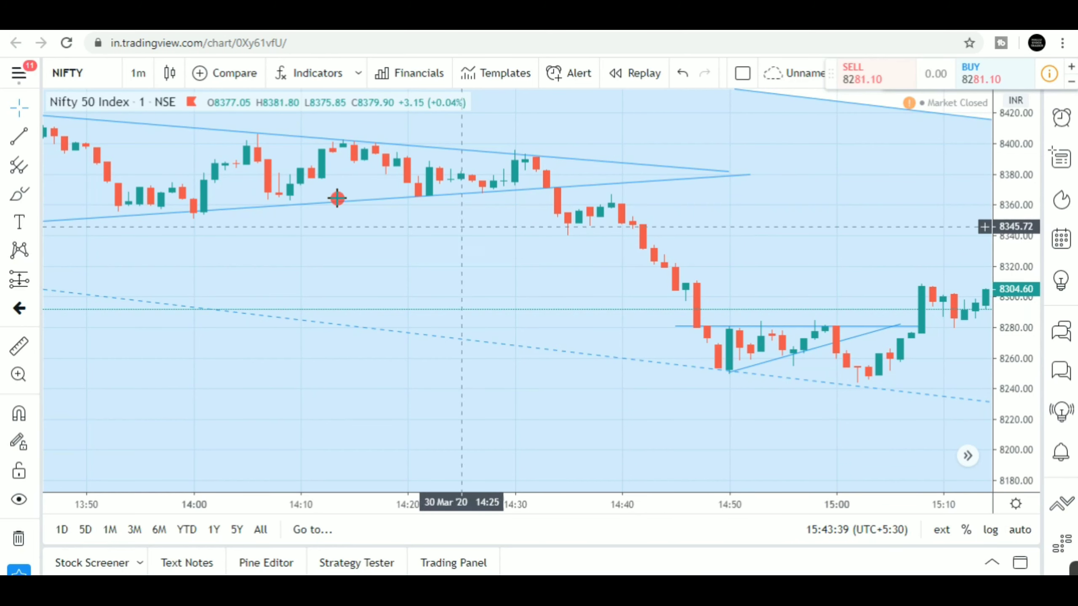
Return to TradingView and examine the drop from the afternoon triangle to the channel's dashed midline around 14:50
scroll(764, 297, down, 5)
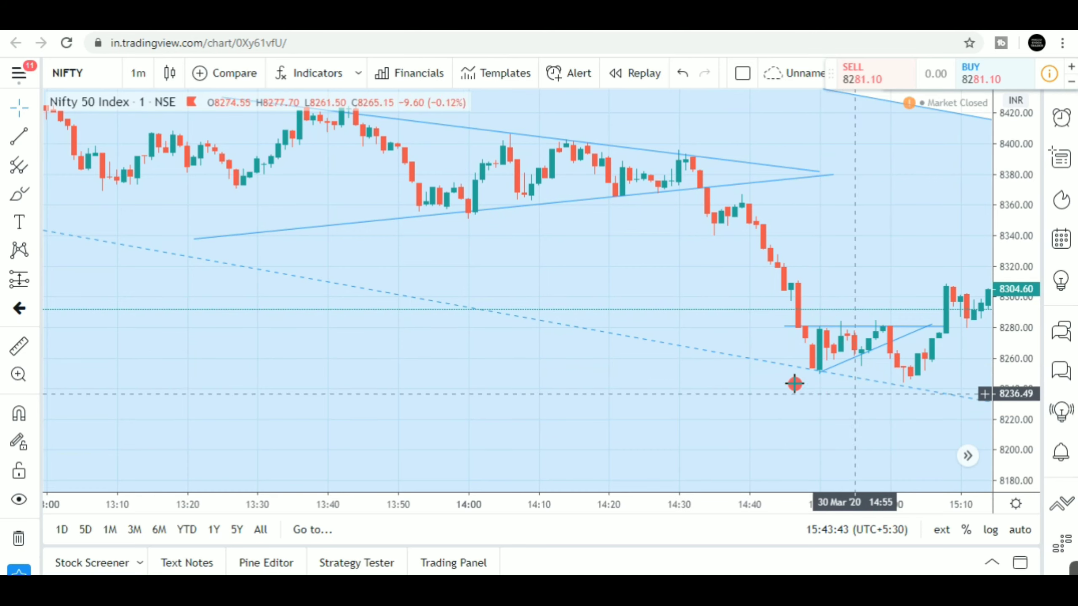
drag(904, 196, 814, 213)
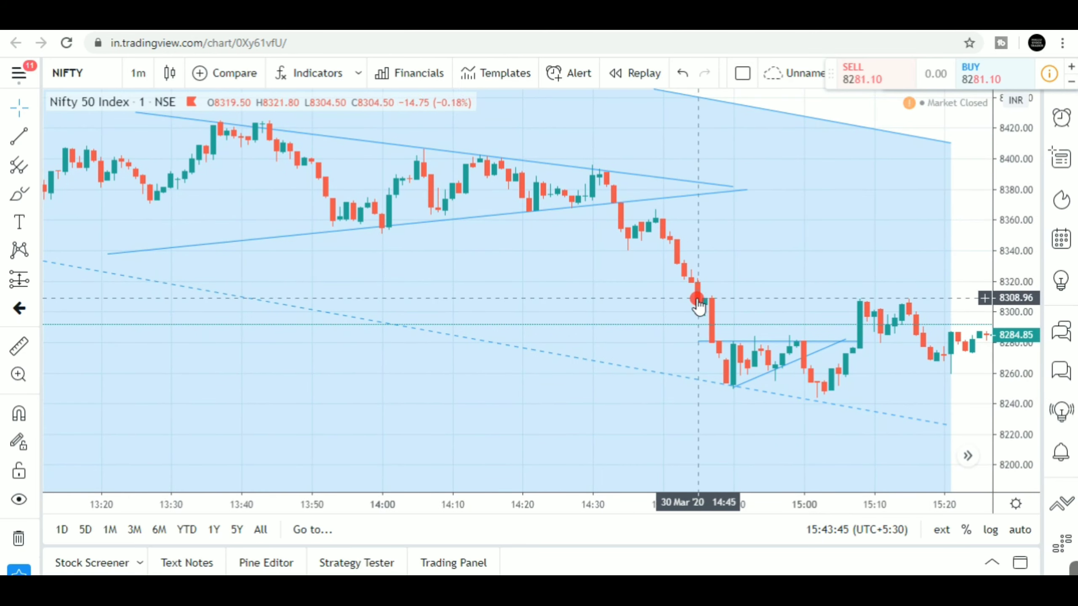
scroll(735, 297, down, 2)
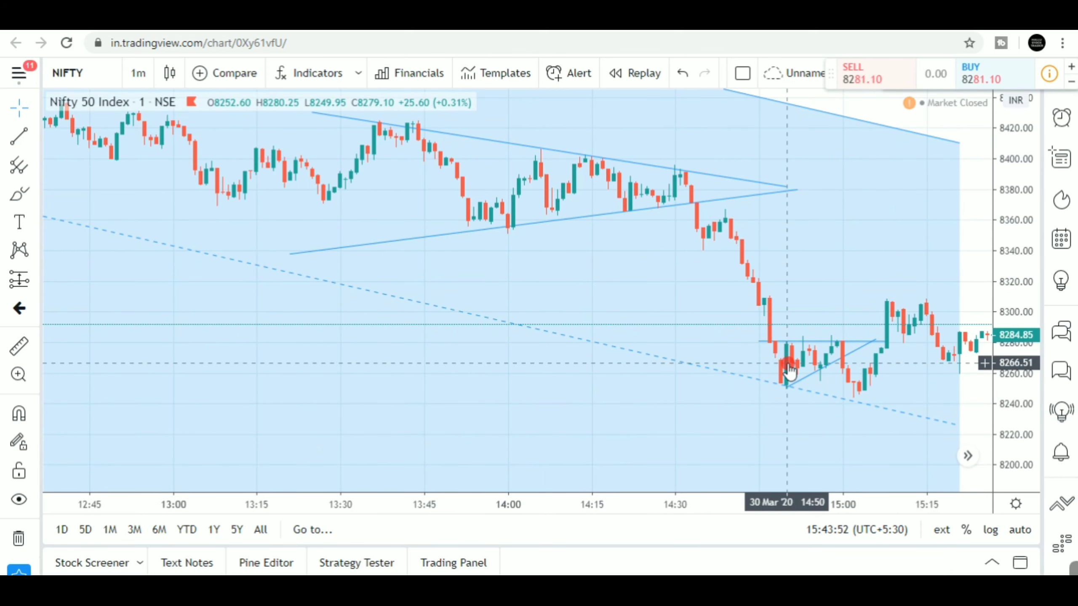
scroll(685, 281, up, 2)
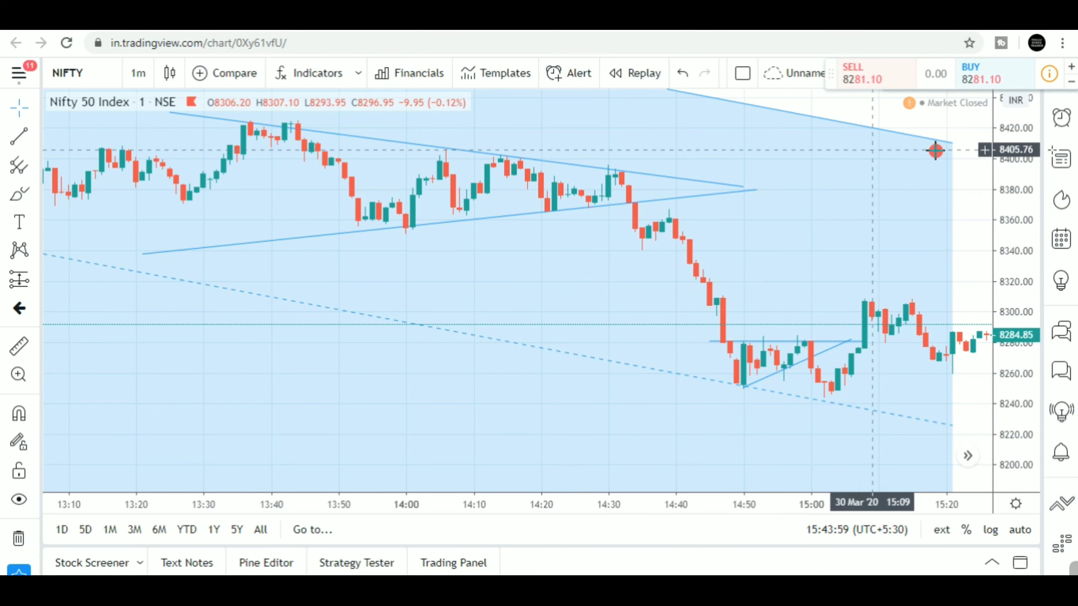
Review the price action inside the descending channel from about 10:00 up to the afternoon triangle's breakdown near 14:33
scroll(806, 269, down, 3)
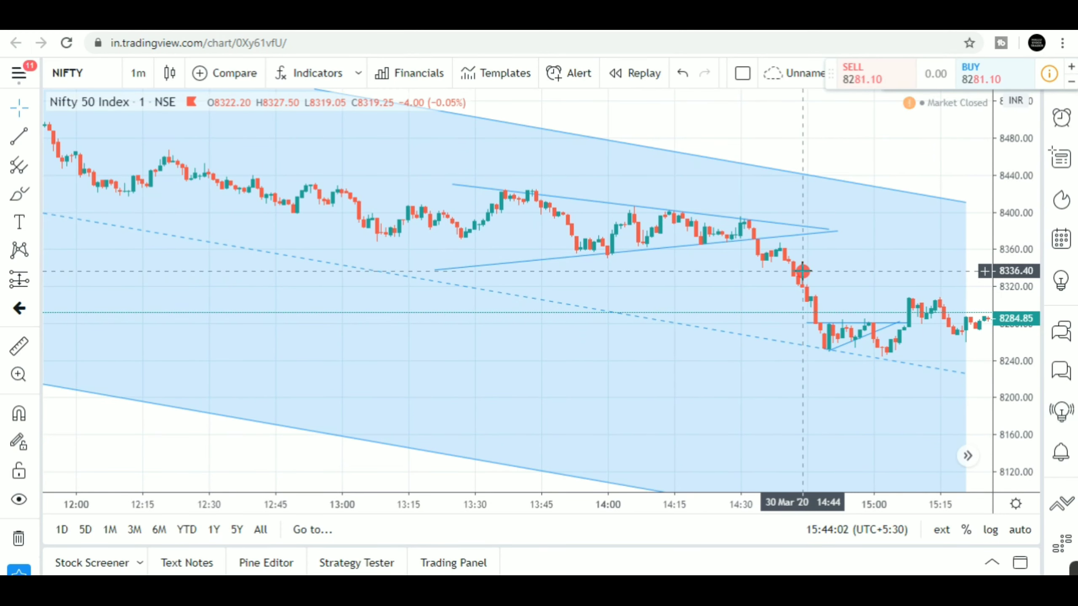
scroll(802, 270, down, 3)
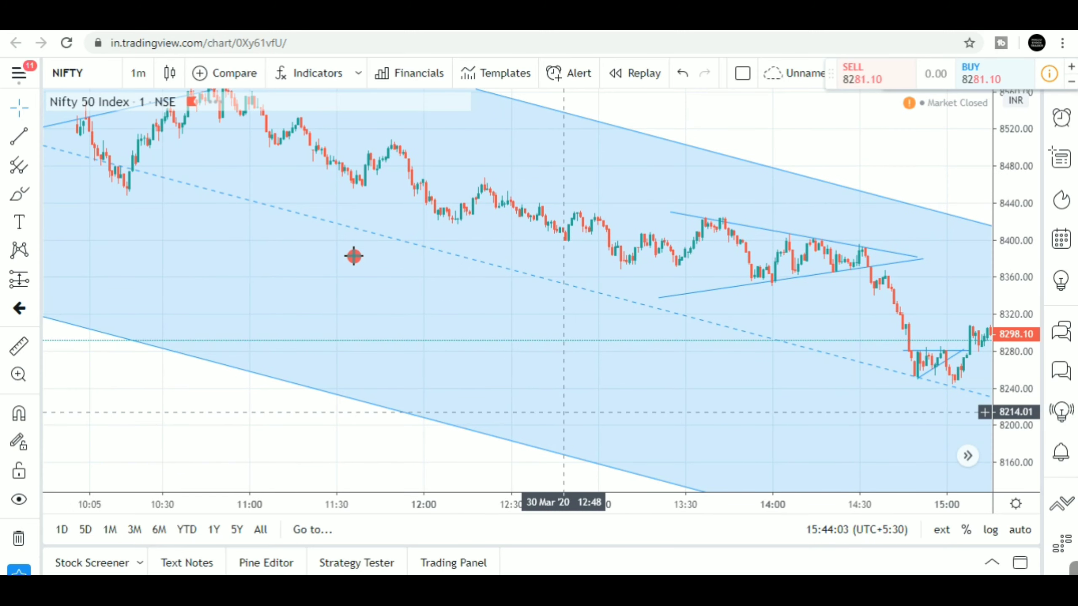
drag(260, 186, 278, 247)
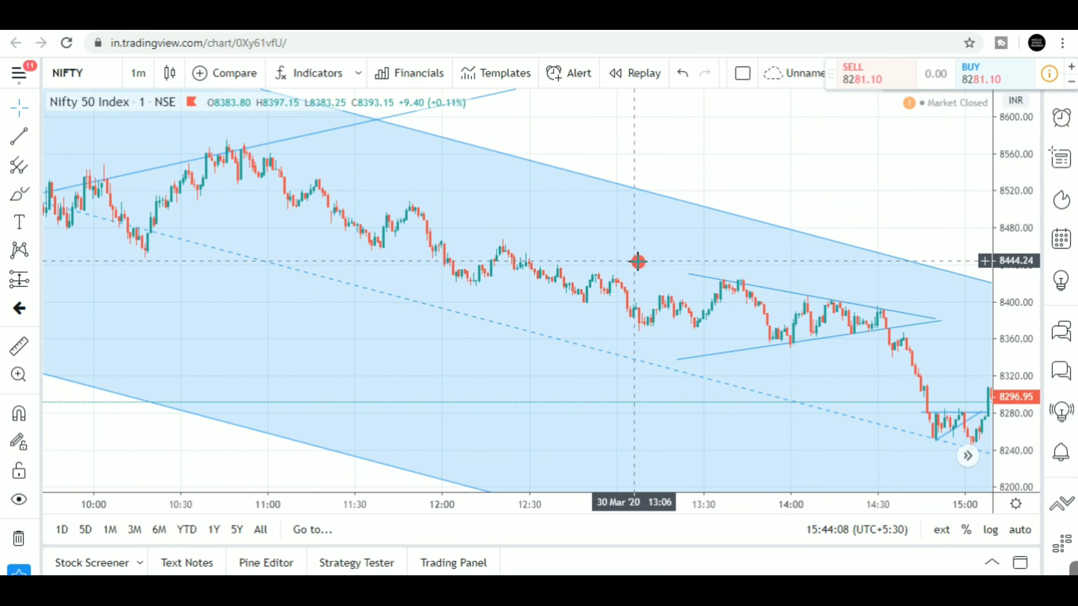
drag(837, 387, 774, 390)
drag(1036, 348, 1036, 224)
scroll(863, 356, up, 3)
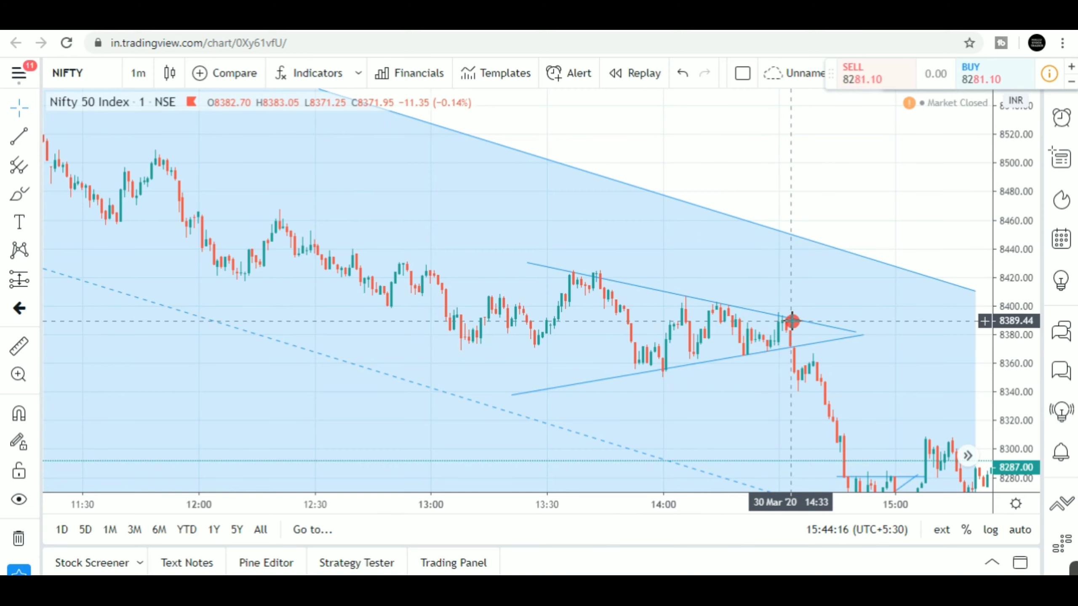
Compare the small pattern's lows between 14:48 and 15:10 with the channel's dashed midline
drag(962, 412, 881, 339)
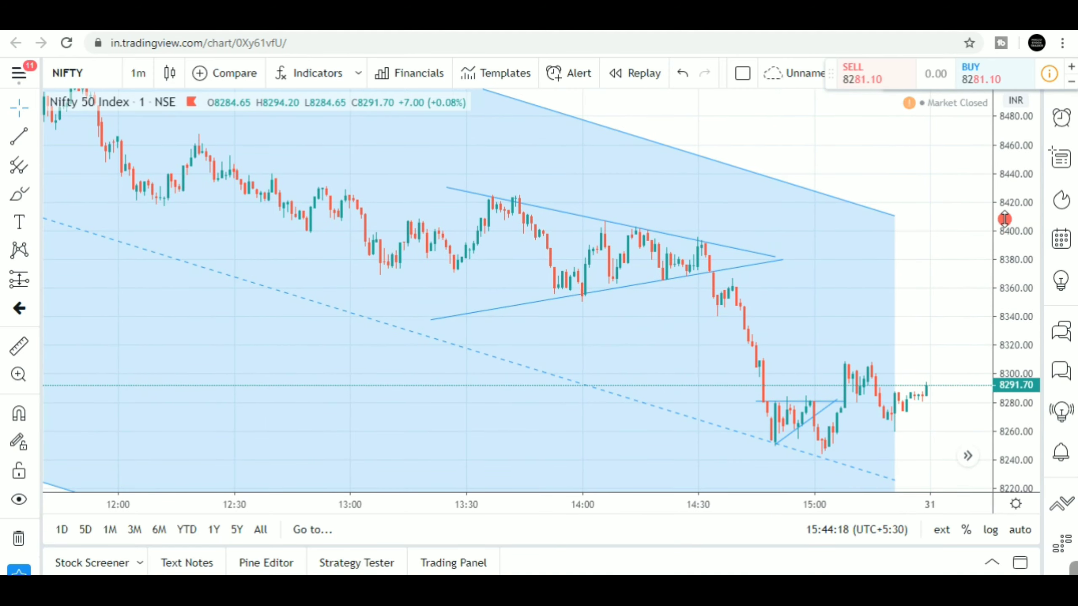
drag(1005, 219, 1009, 341)
drag(773, 400, 878, 399)
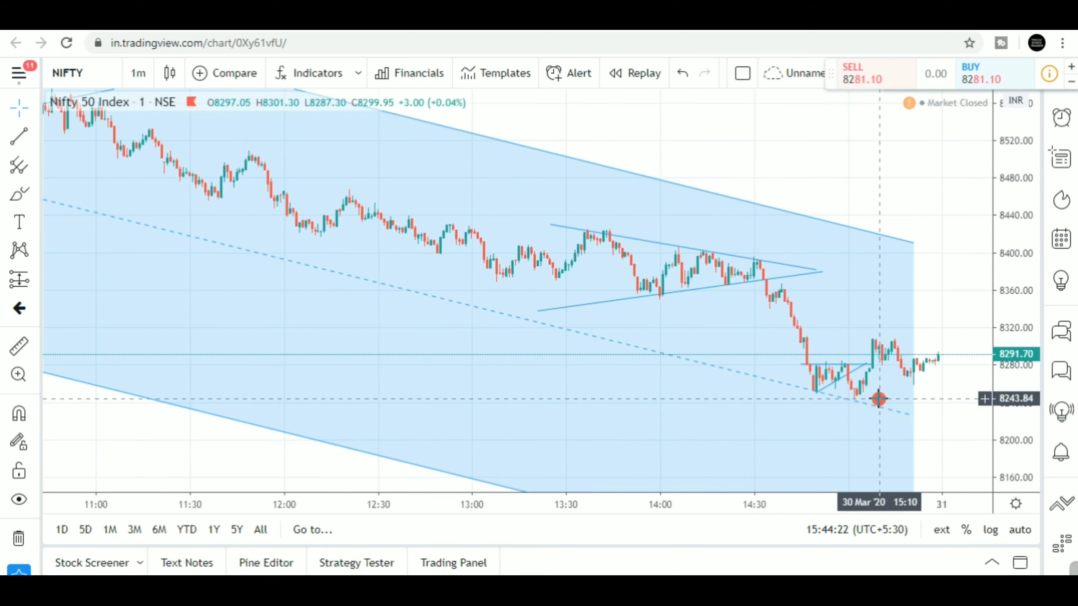
scroll(817, 392, up, 2)
click(810, 391)
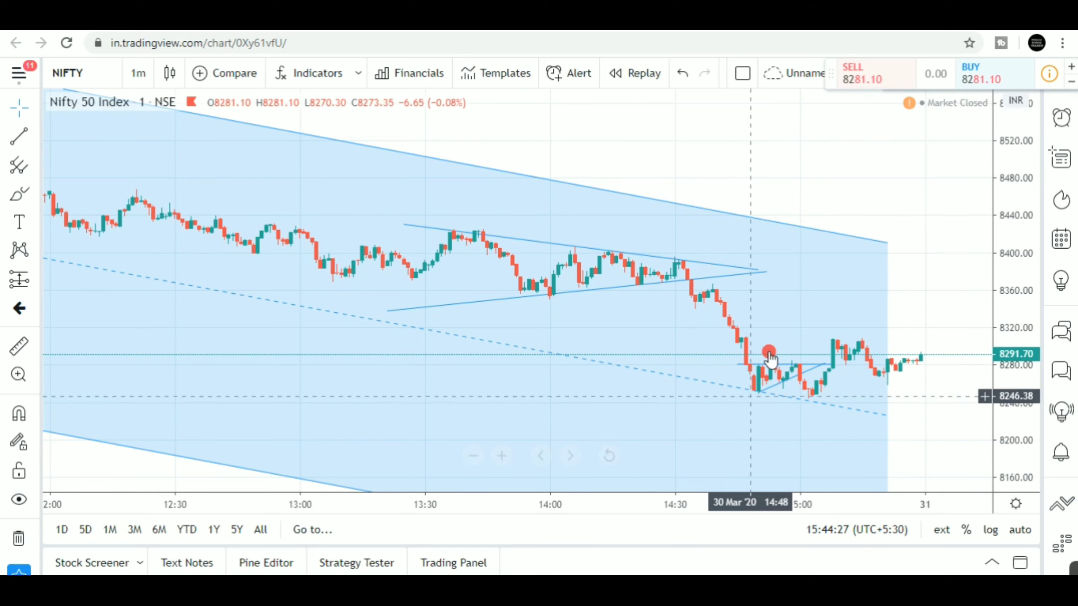
Review the full-day descending channel, and examine the afternoon triangle's lower line and the price exit from it
scroll(313, 260, down, 5)
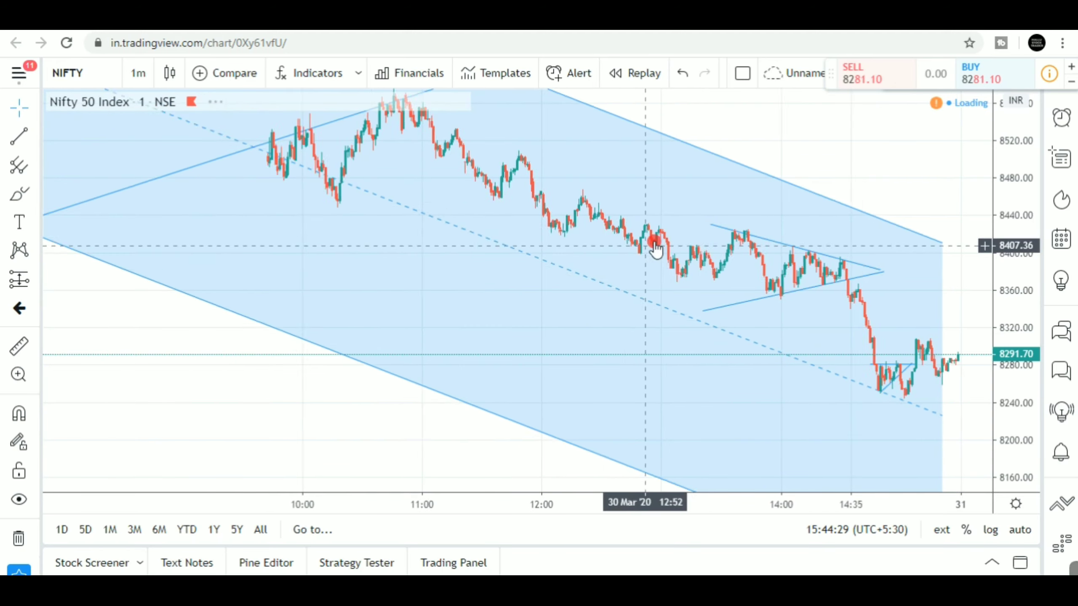
scroll(727, 233, up, 4)
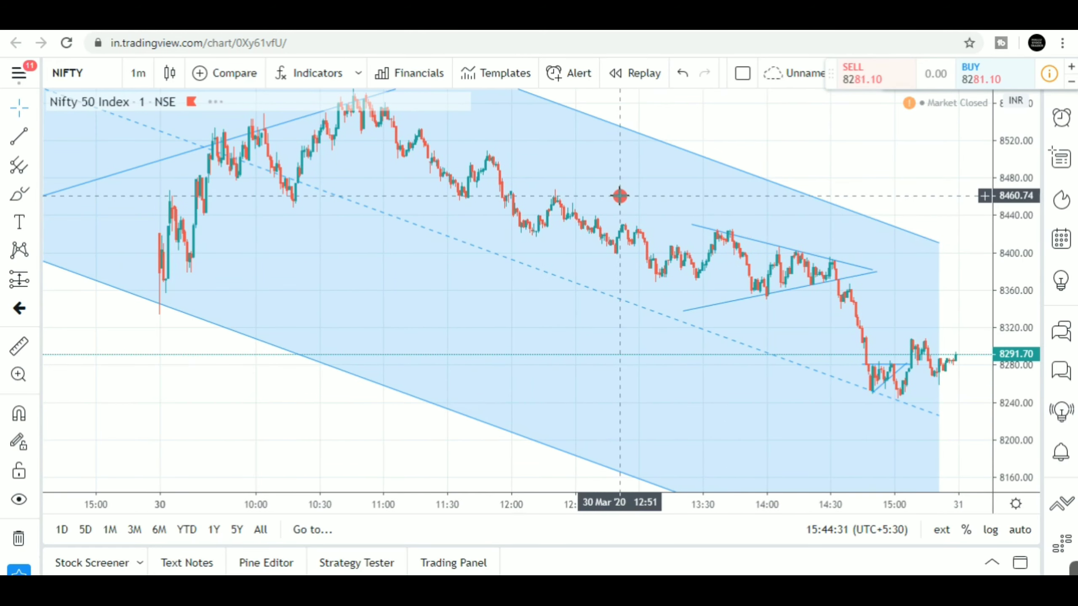
scroll(755, 312, up, 4)
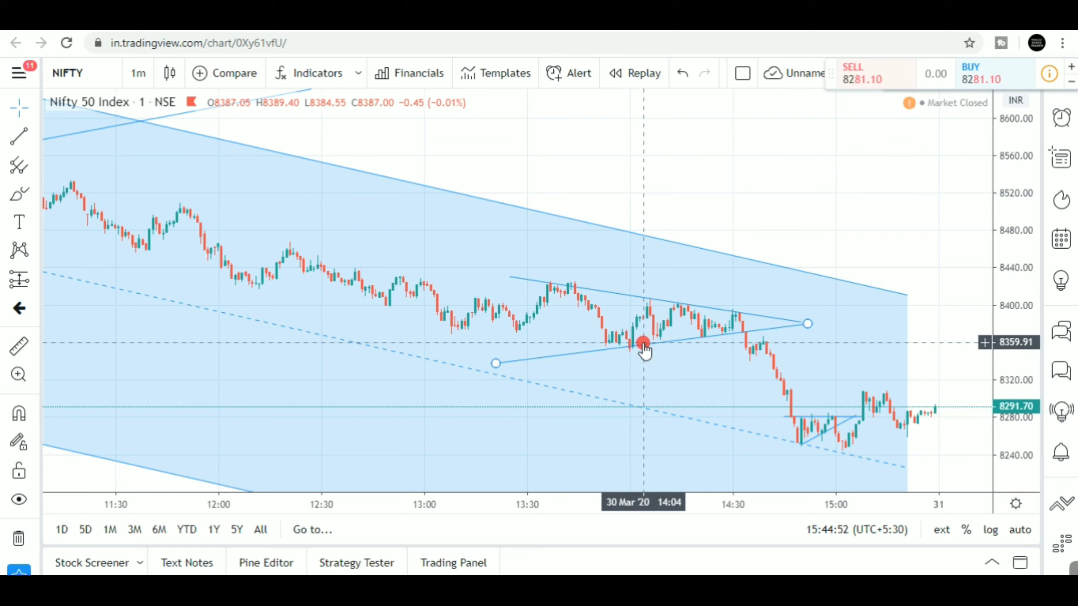
click(852, 322)
drag(1019, 361, 1020, 267)
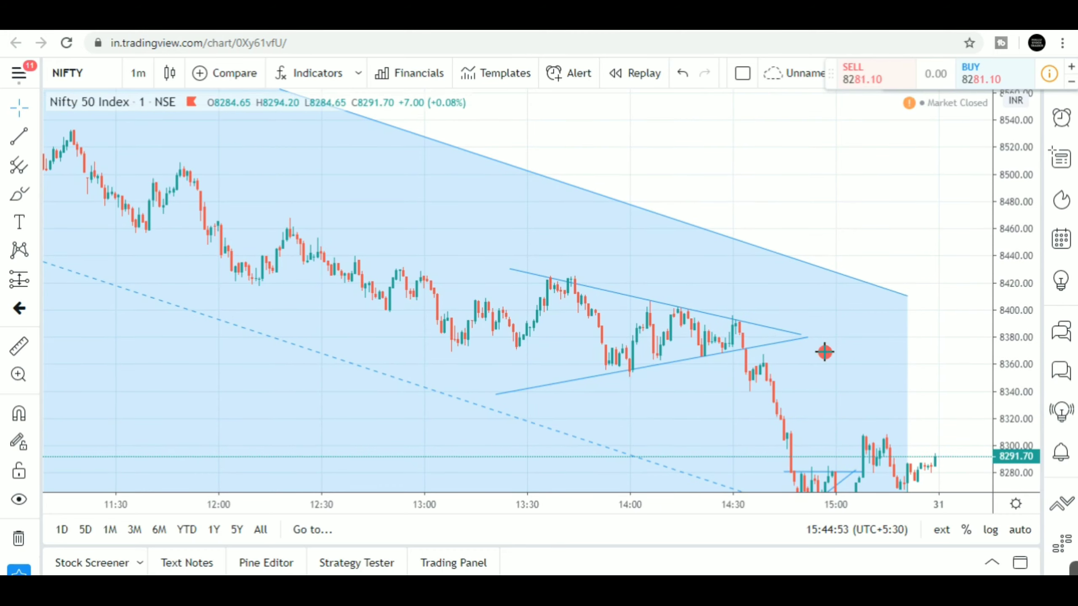